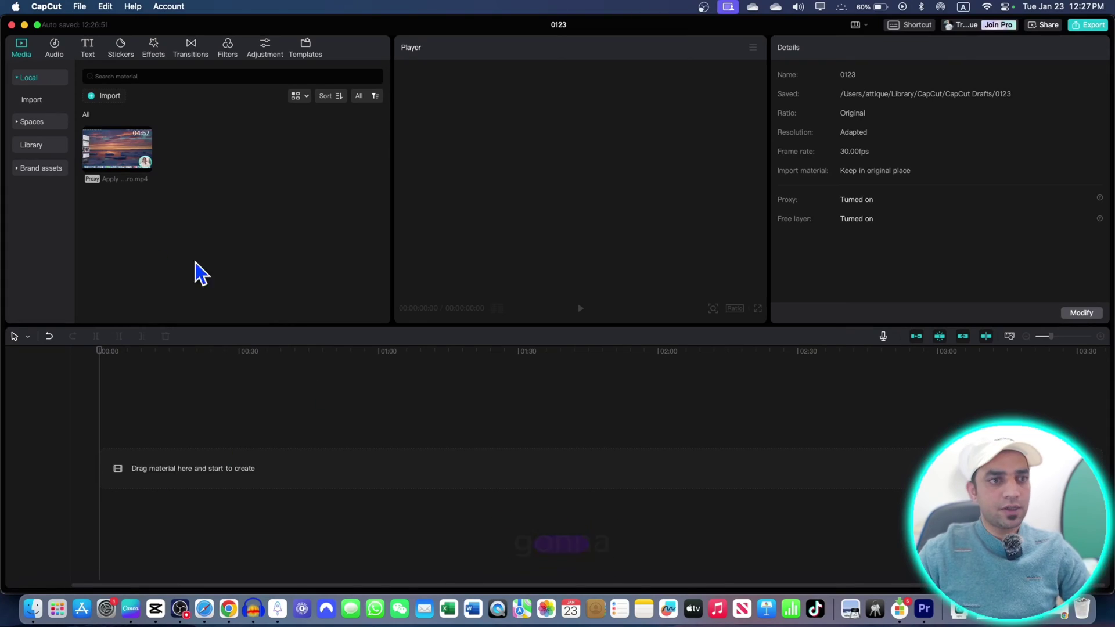
Add the creator video to the CapCut timeline and select the clip
left_click_drag(119, 153, 130, 437)
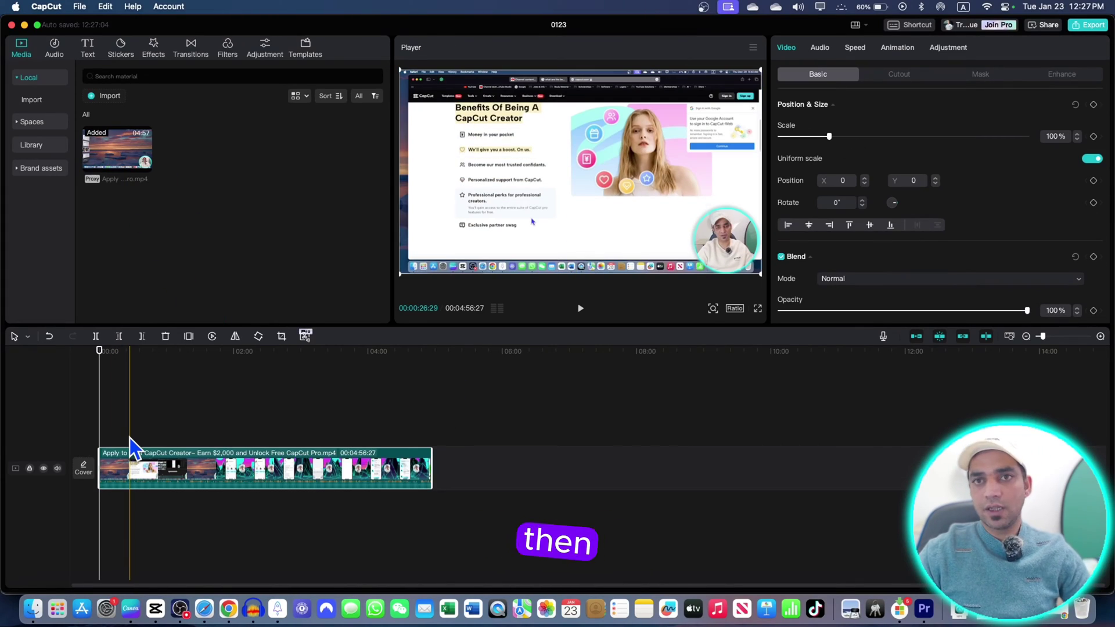
scroll(273, 438, "up", 5)
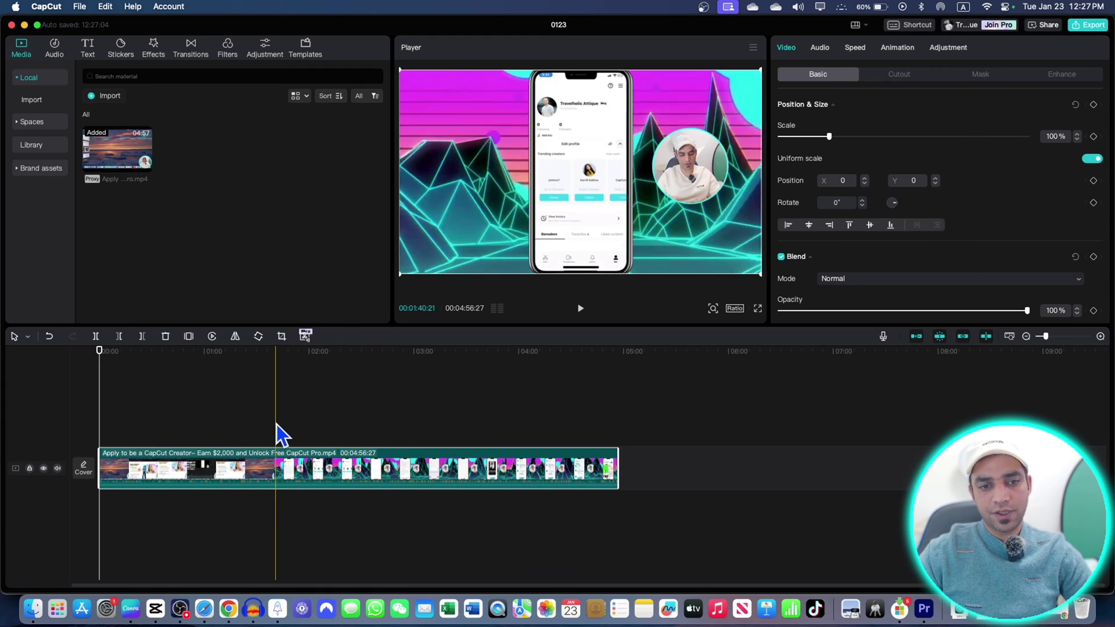
left_click(383, 437)
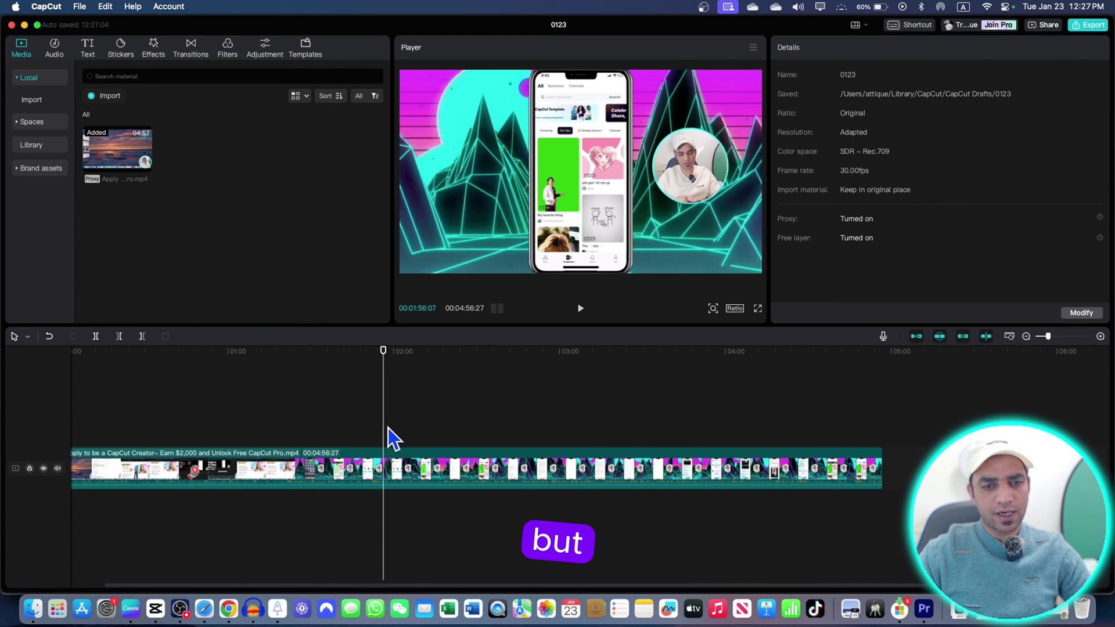
left_click(418, 478)
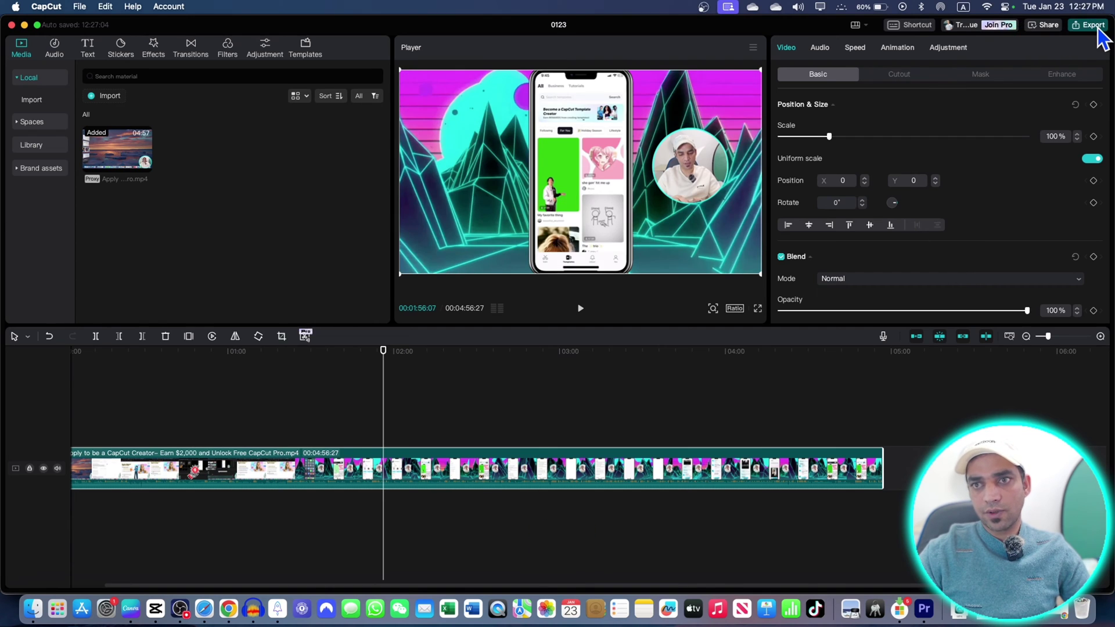
Export audio only as a WAV titled 'test', replacing the existing file
left_click(1088, 25)
scroll(644, 302, "down", 2)
scroll(615, 205, "up", 2)
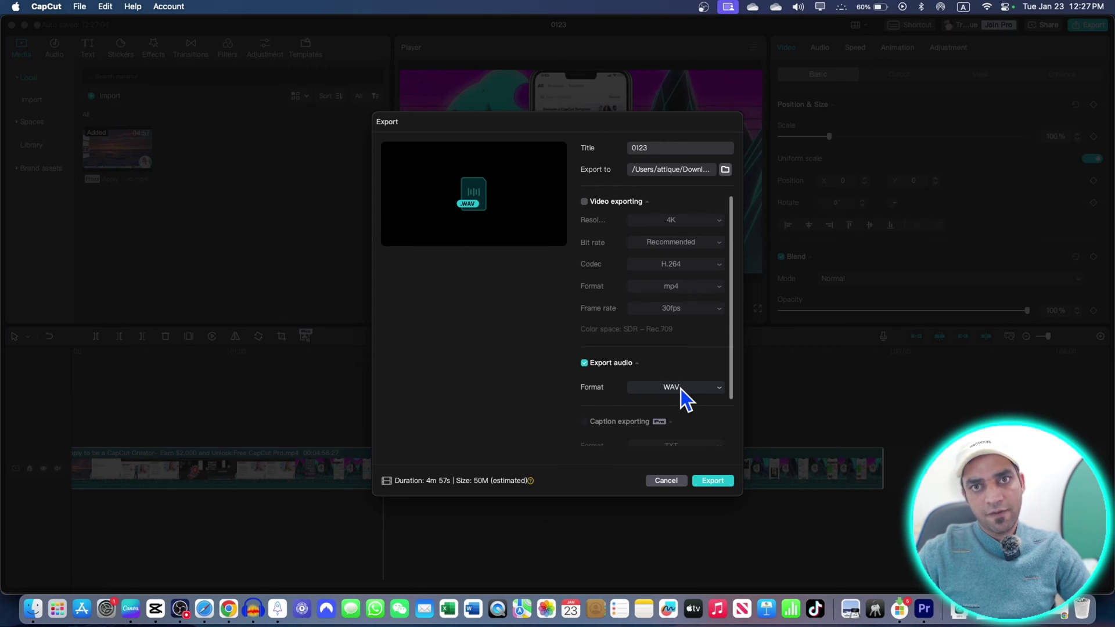
double_click(638, 148)
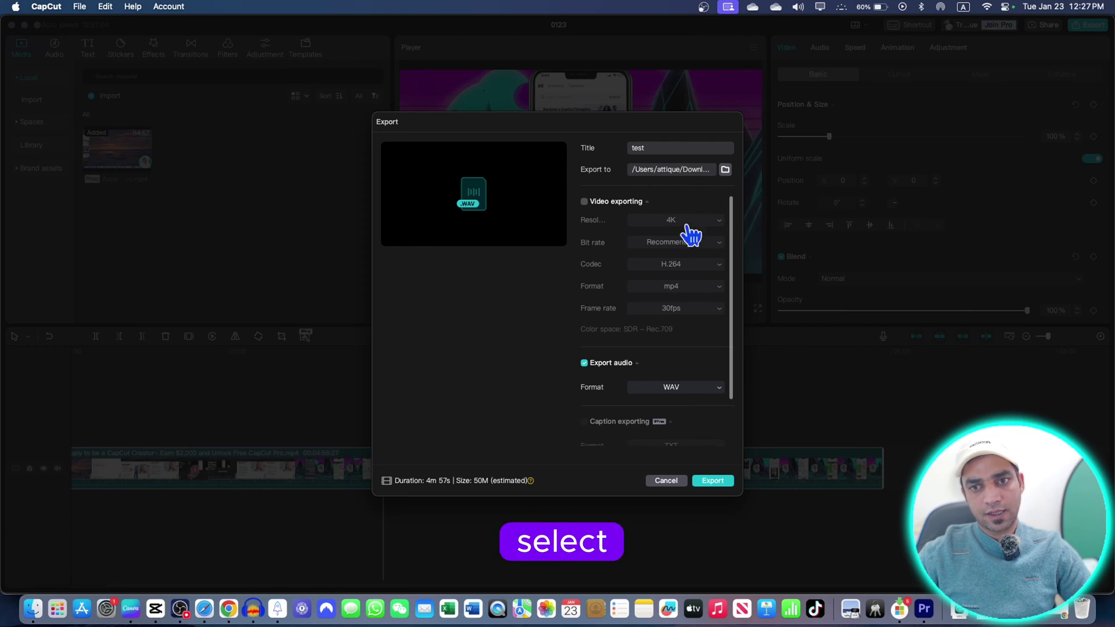
left_click(719, 481)
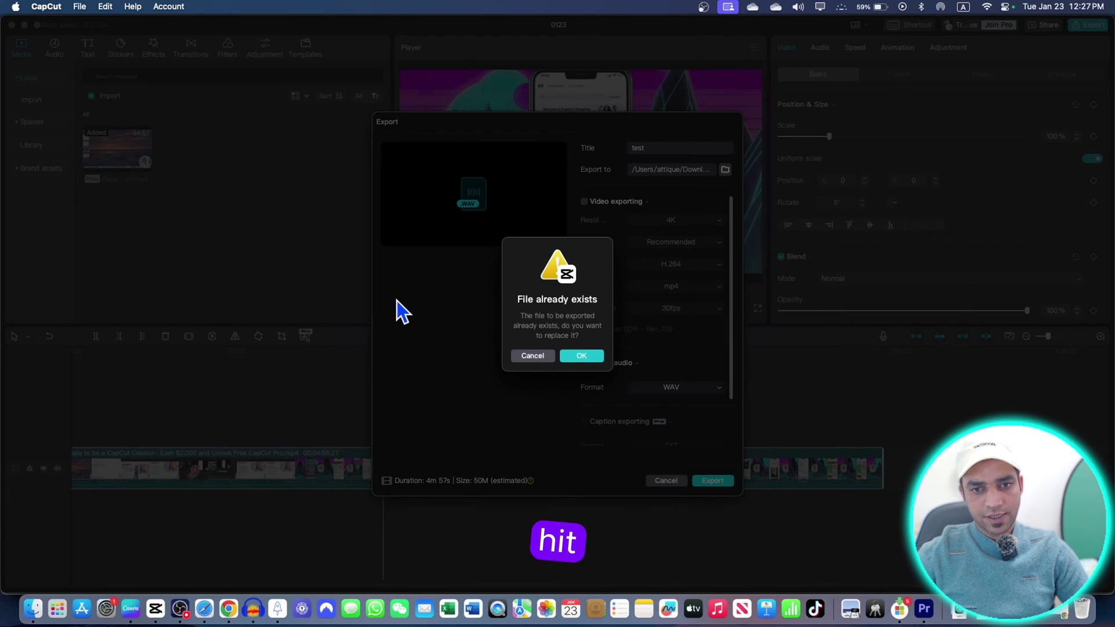
left_click(582, 356)
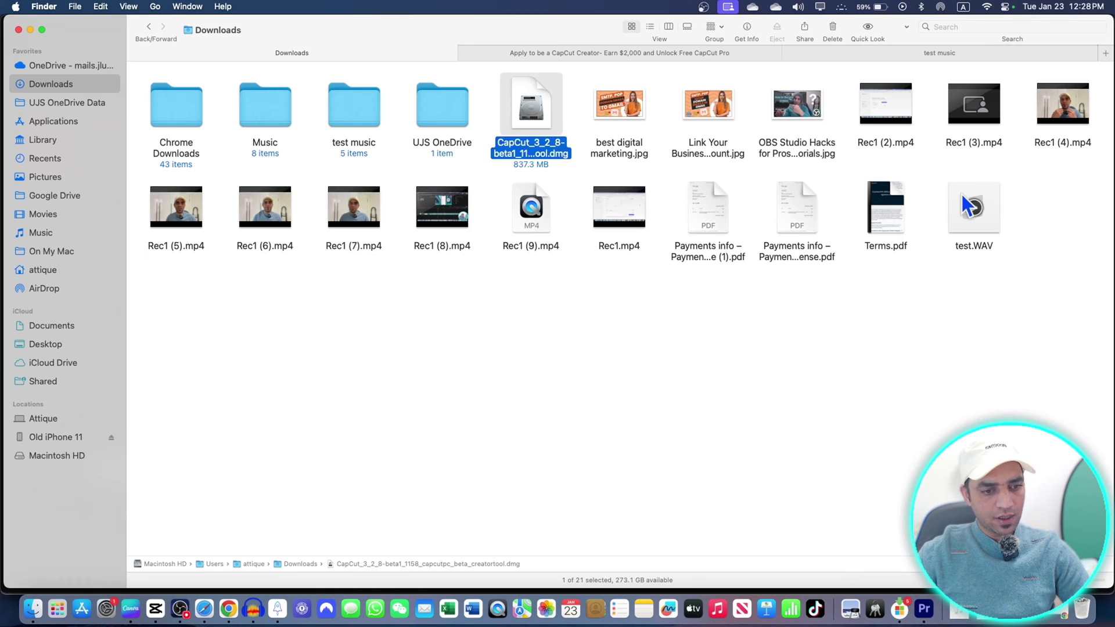
Move test.WAV into the test music folder, then bring up the Audacity download page in Chrome
left_click_drag(974, 207, 351, 99)
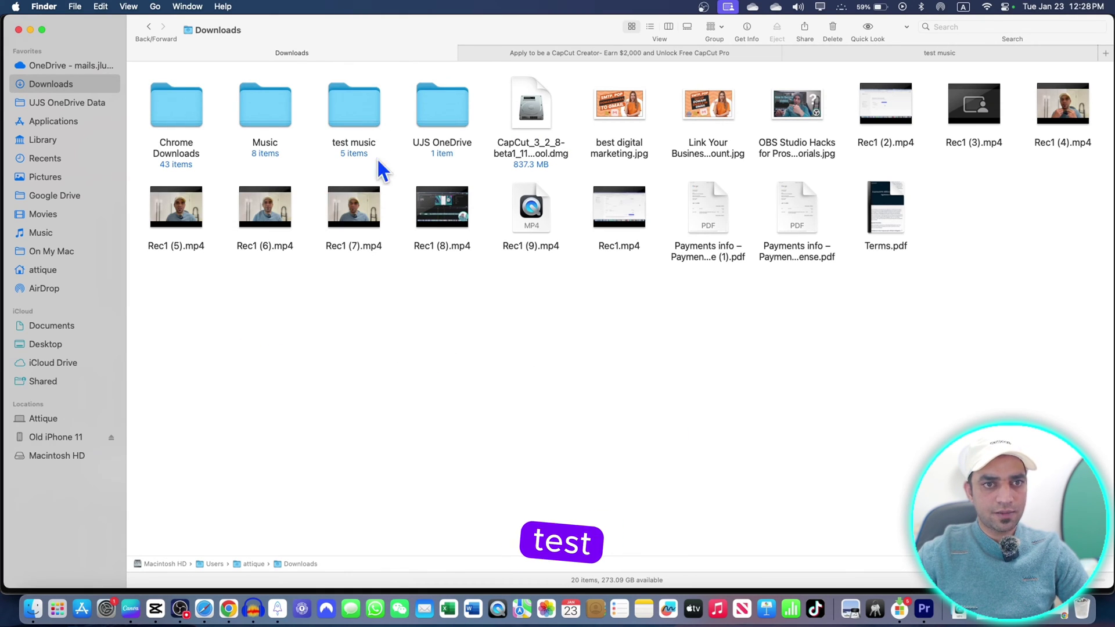
double_click(353, 123)
left_click(228, 607)
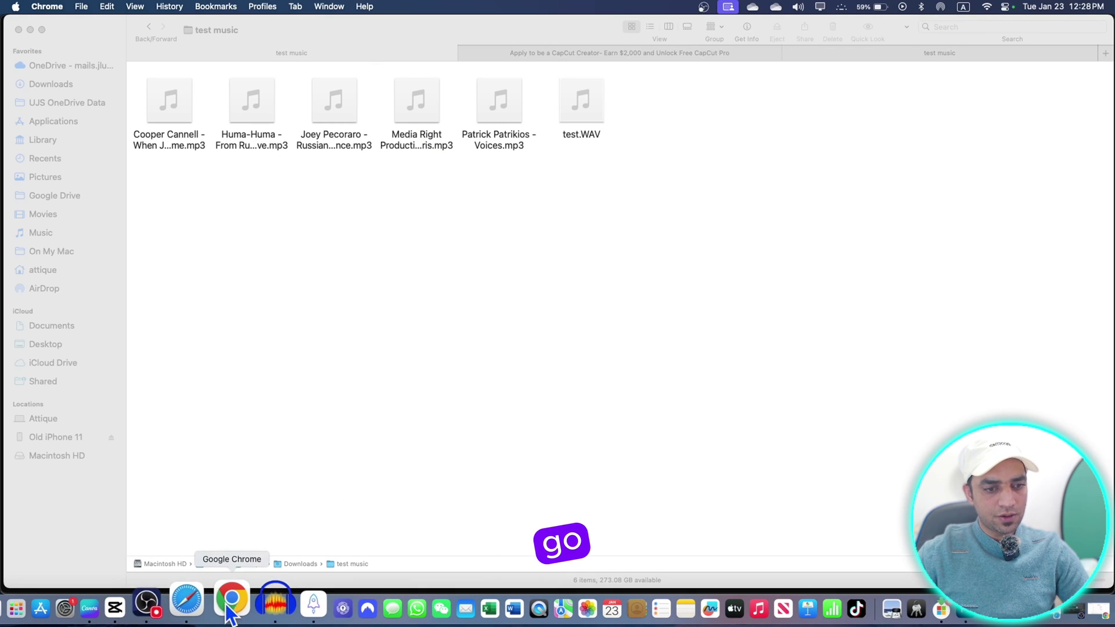
left_click(148, 51)
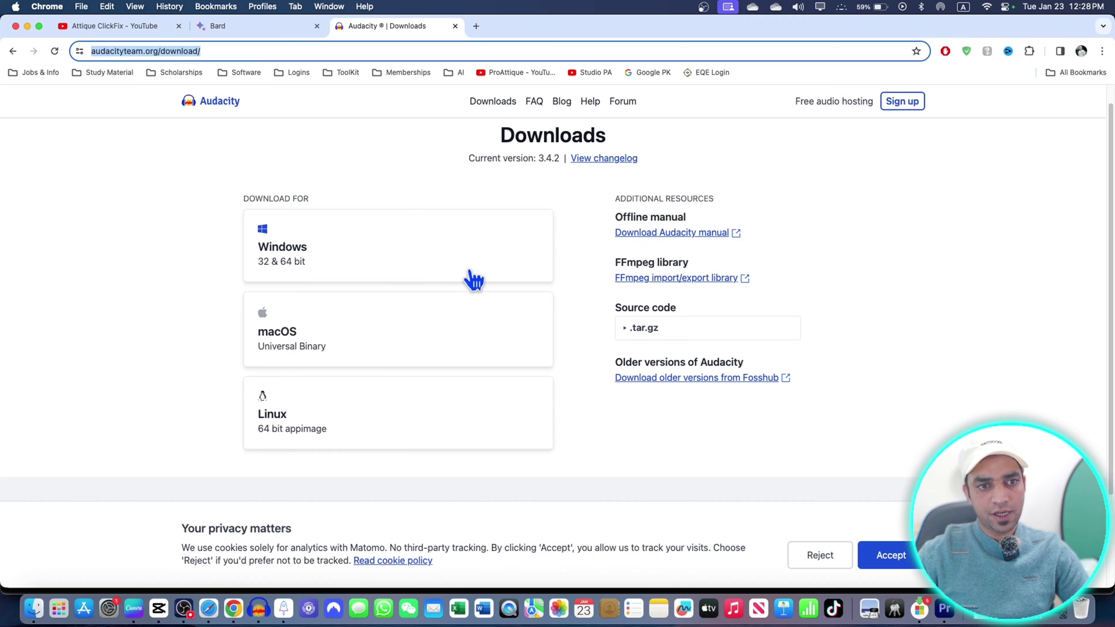
Scroll the Audacity download page to the Windows, macOS and Linux 3.4.2 builds
scroll(290, 273, "down", 1)
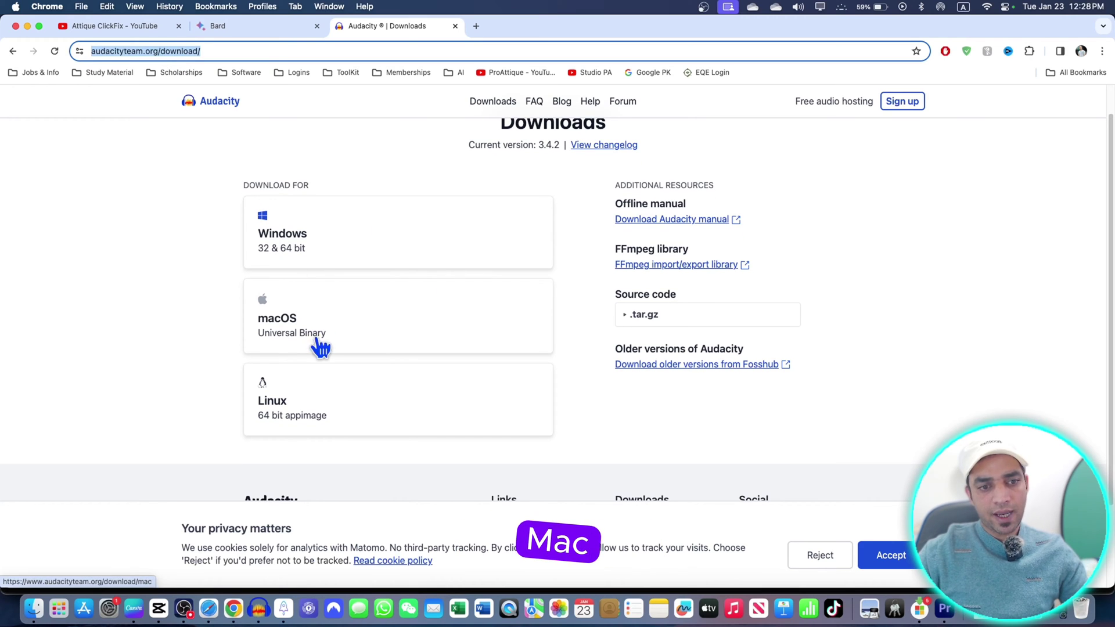
scroll(473, 336, "down", 3)
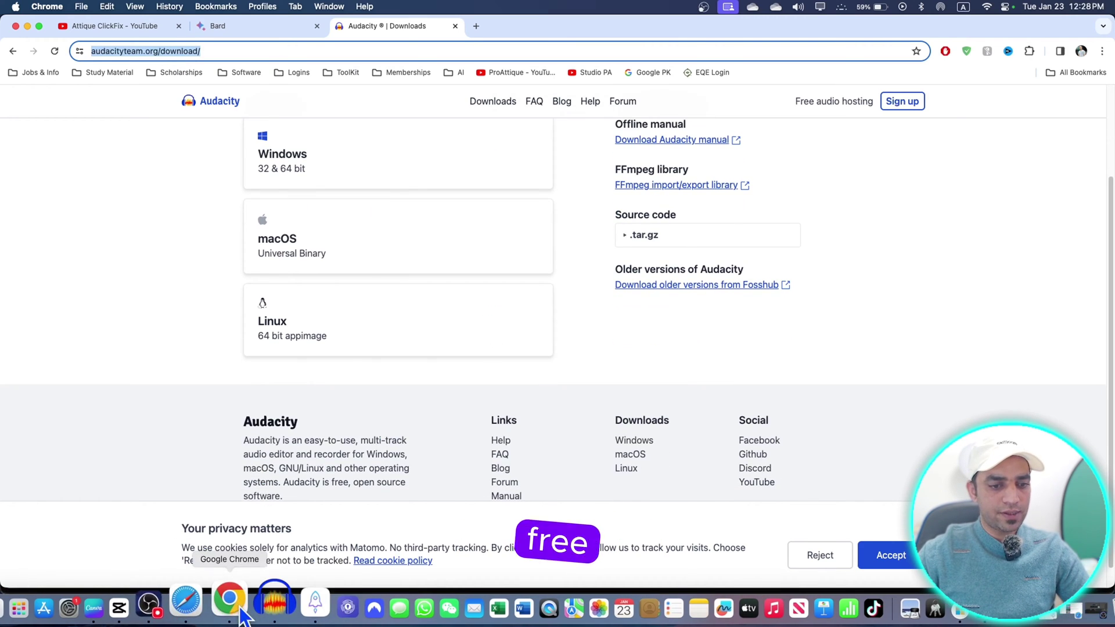
Remove the Patrick Patrikios - Voices and Audio 1 tracks from the Audacity project
left_click(261, 606)
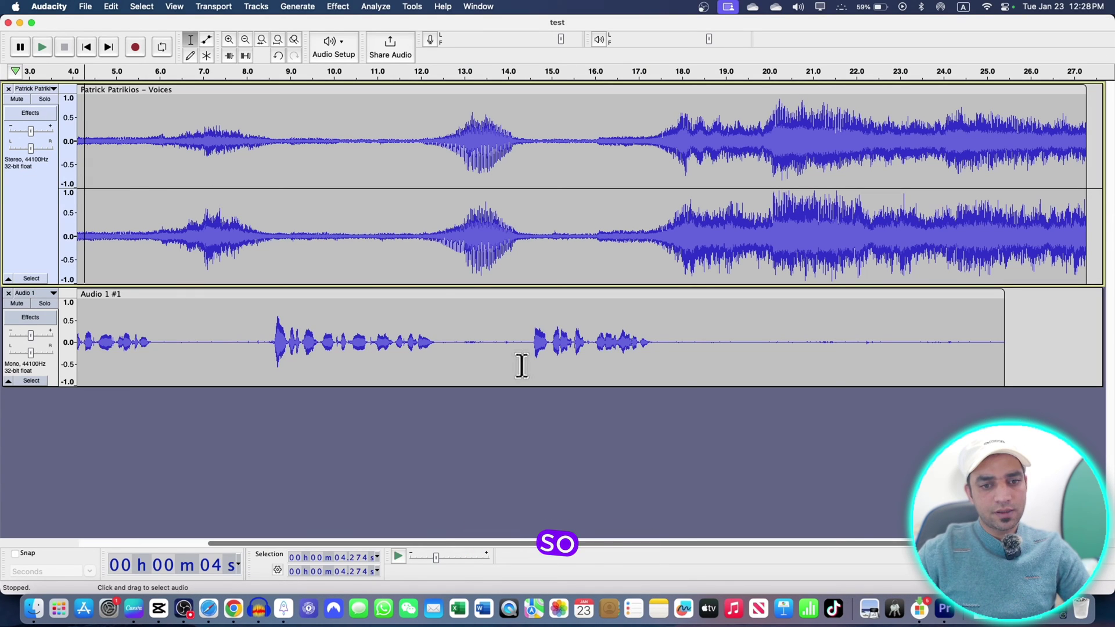
left_click(8, 88)
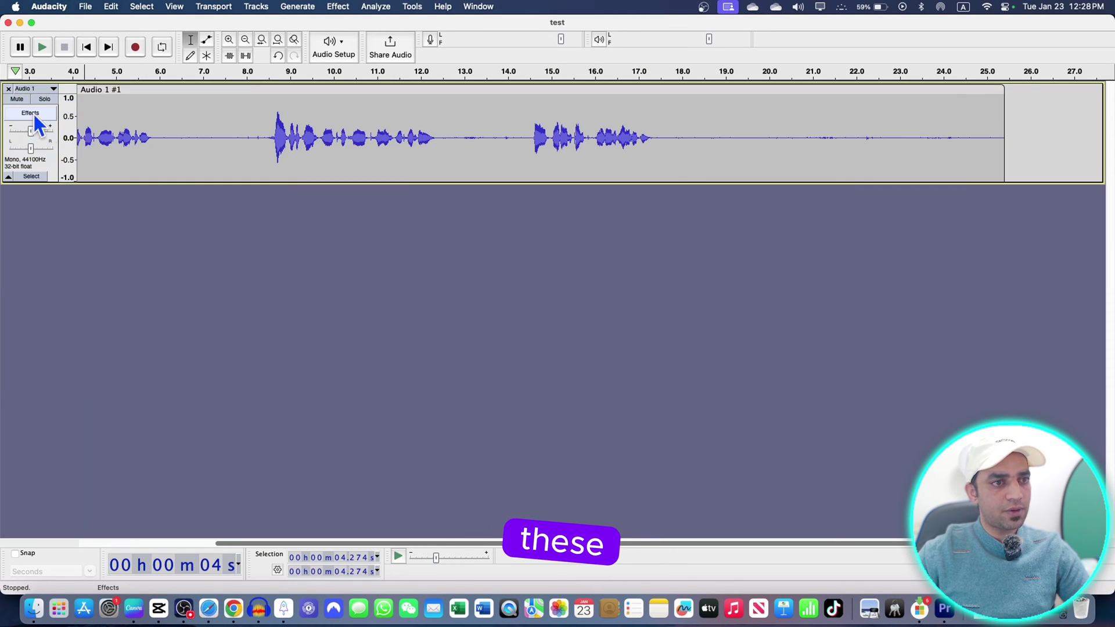
left_click(8, 89)
Open test.WAV from the test music folder as the project's track
left_click(86, 6)
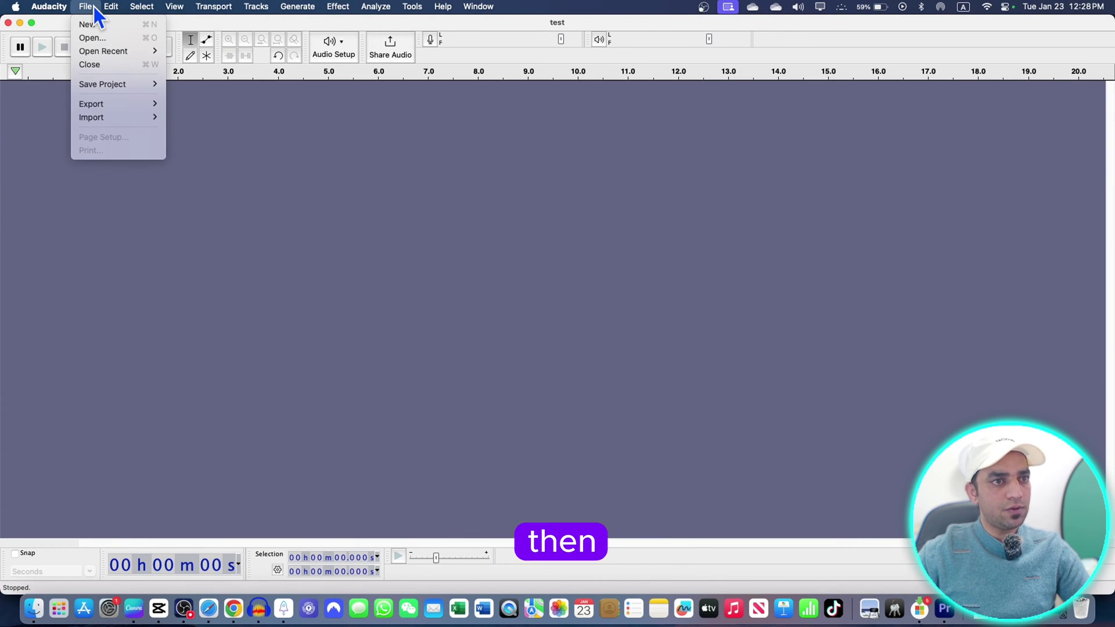
left_click(93, 38)
scroll(494, 232, "down", 5)
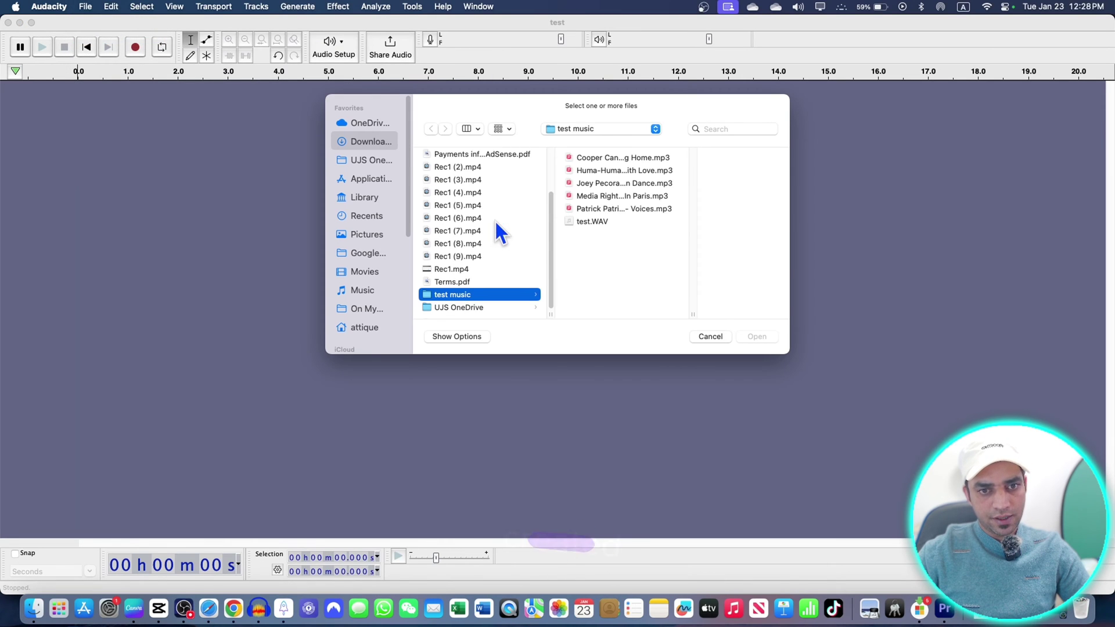
left_click(595, 221)
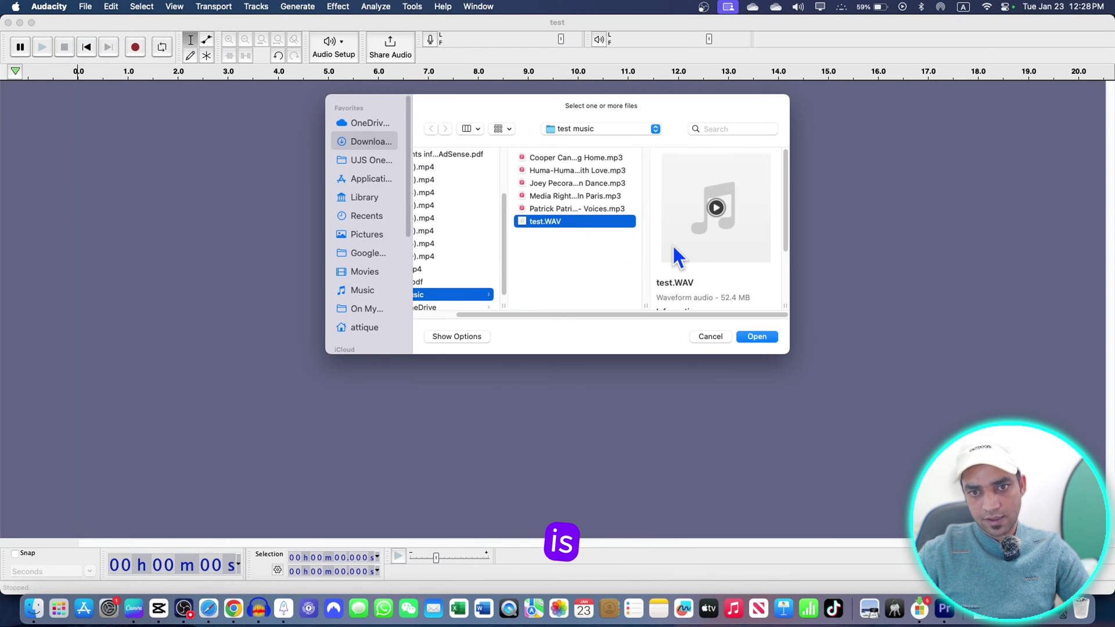
left_click(757, 337)
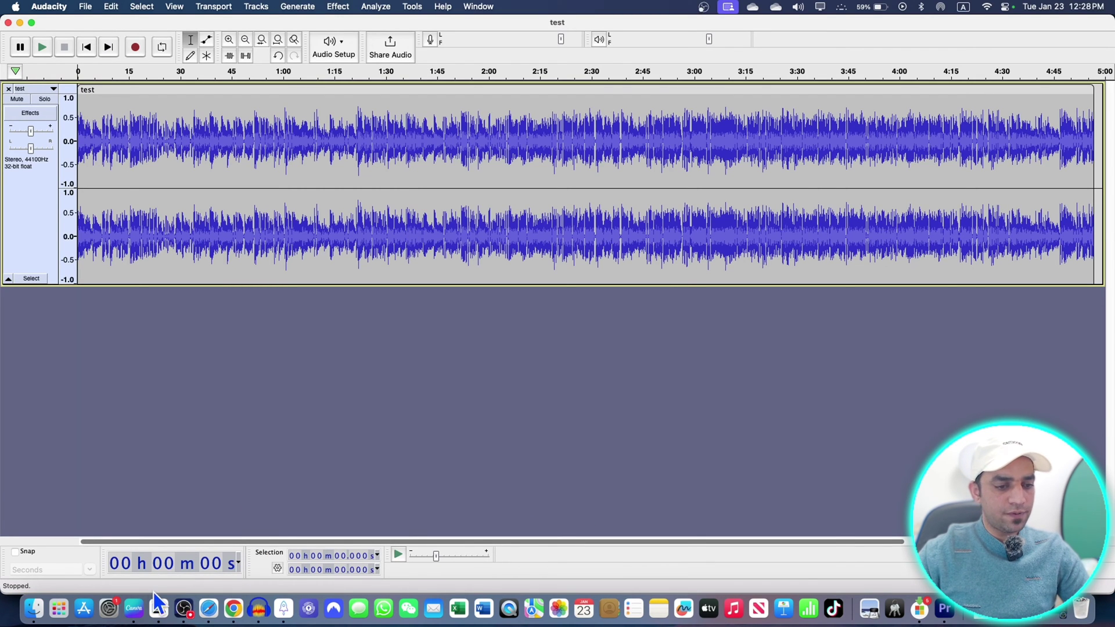
Dismiss CapCut's export notice, mute the video track, minimise CapCut, and drag Voices.mp3 toward Audacity
left_click(159, 607)
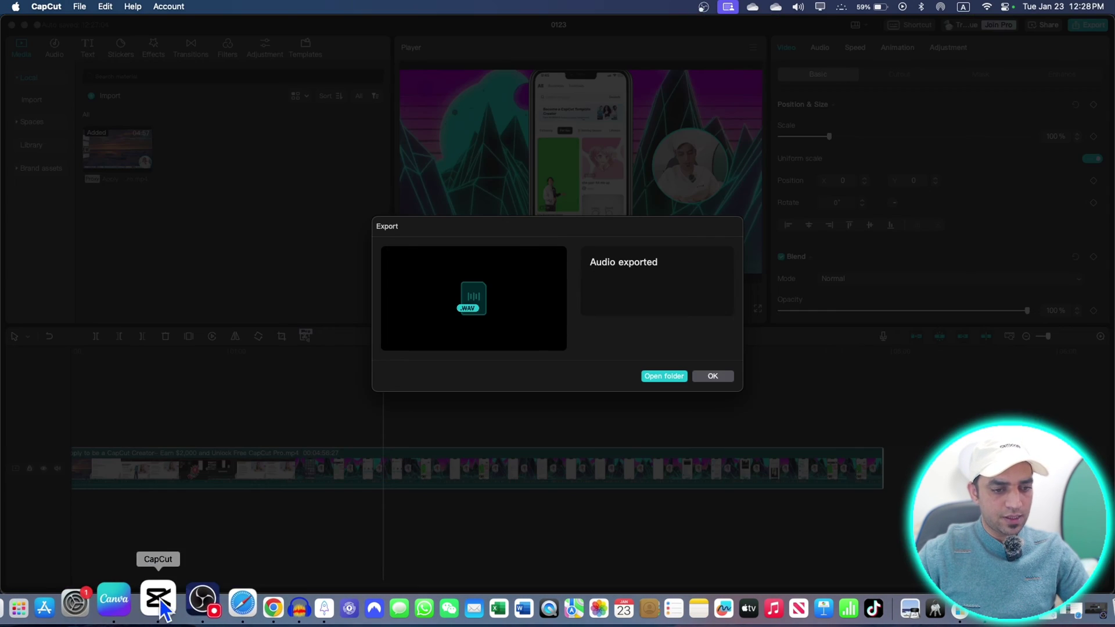
left_click(710, 378)
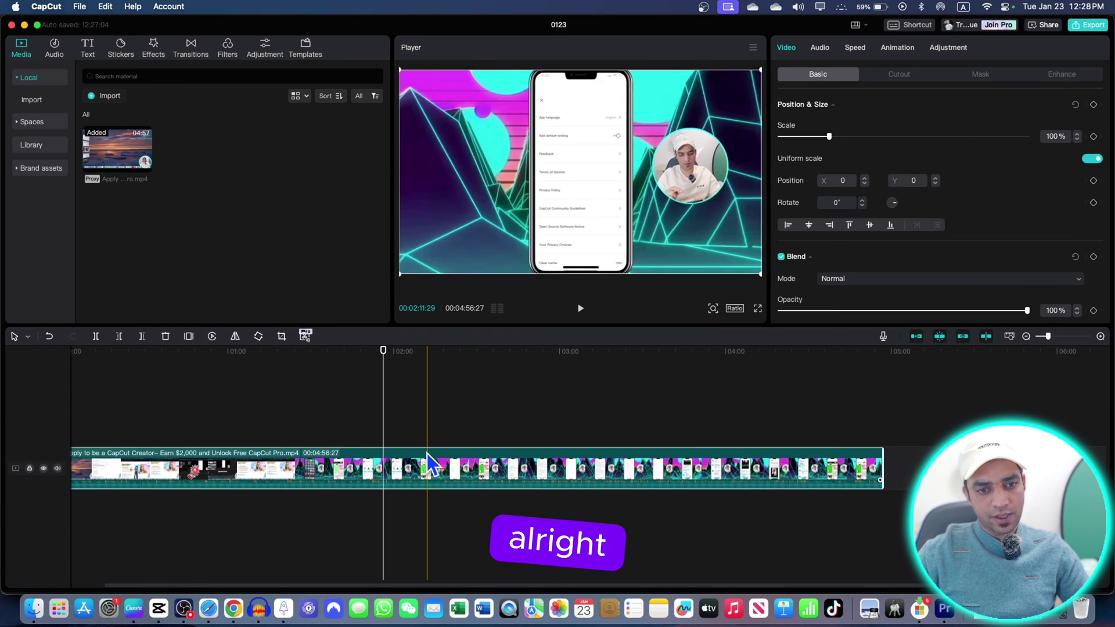
left_click(57, 469)
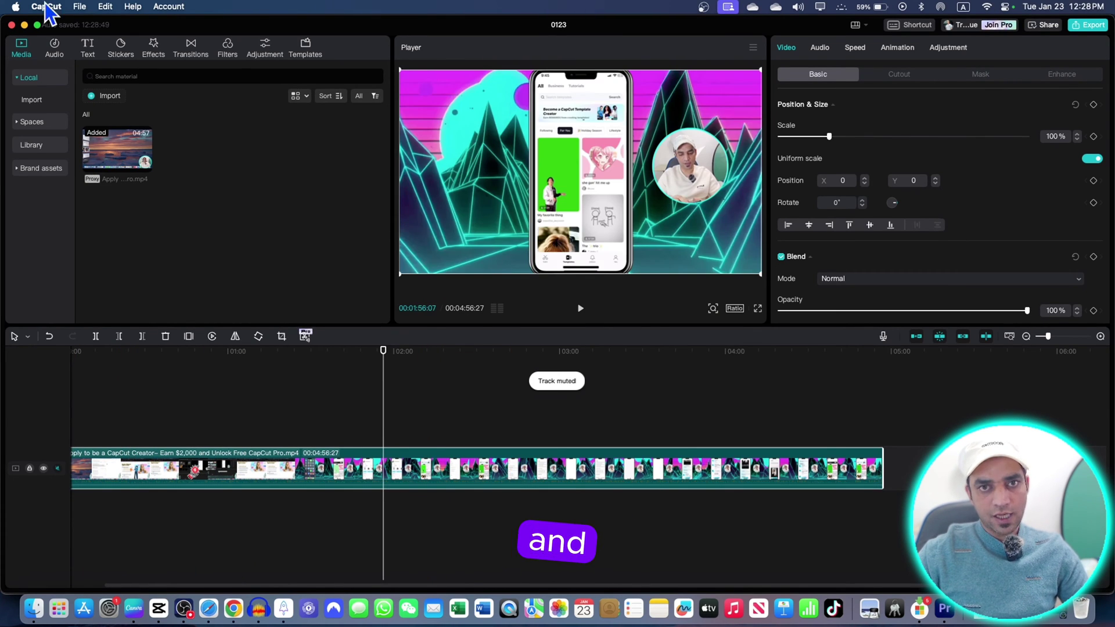
left_click(24, 25)
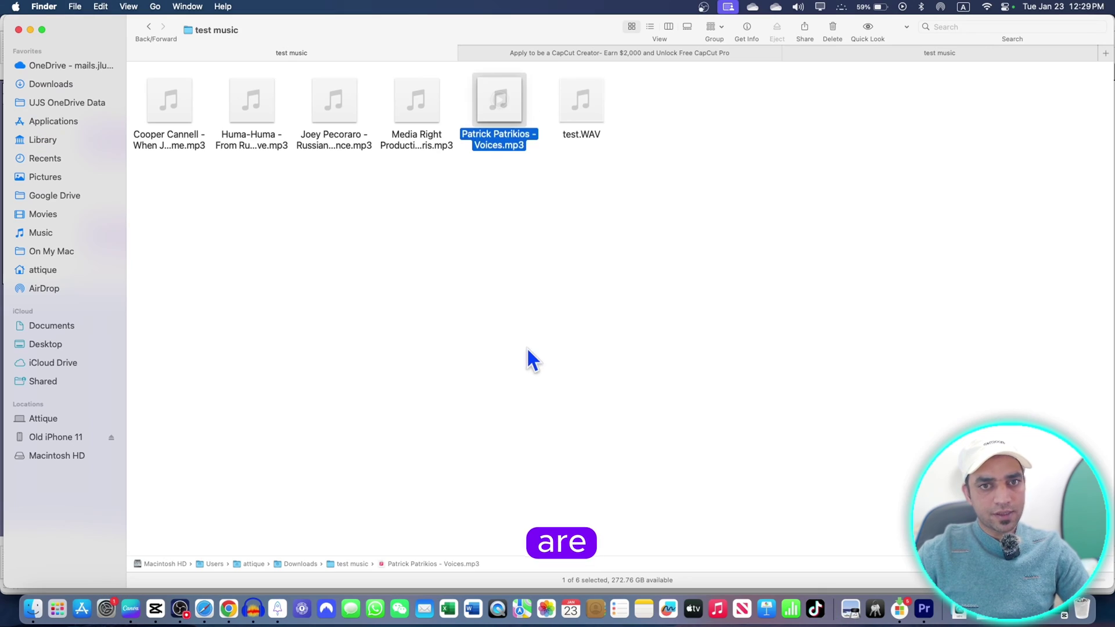
left_click_drag(500, 93, 552, 366)
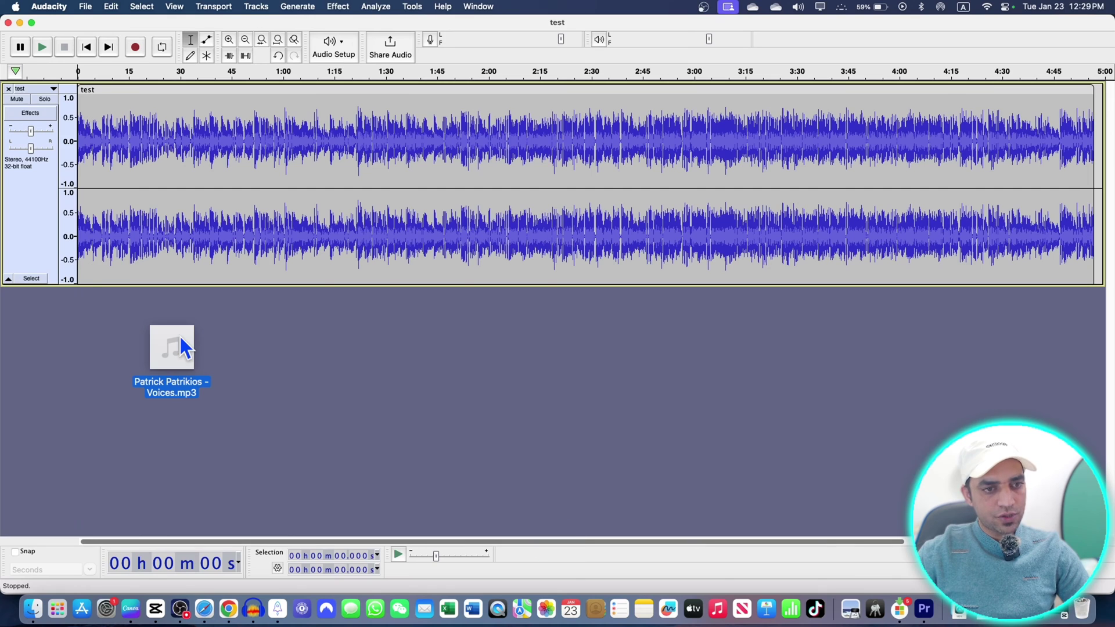
Add Patrick Patrikios - Voices.mp3 as a track and move it above the test track
left_click_drag(180, 336, 184, 340)
left_click(28, 392)
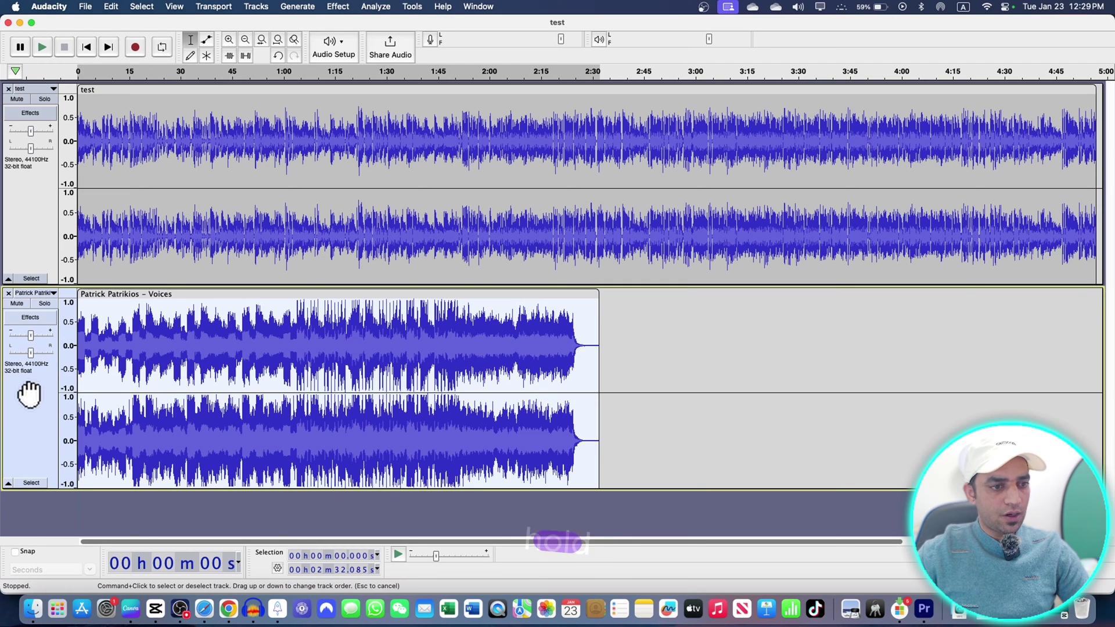
left_click_drag(30, 355, 55, 151)
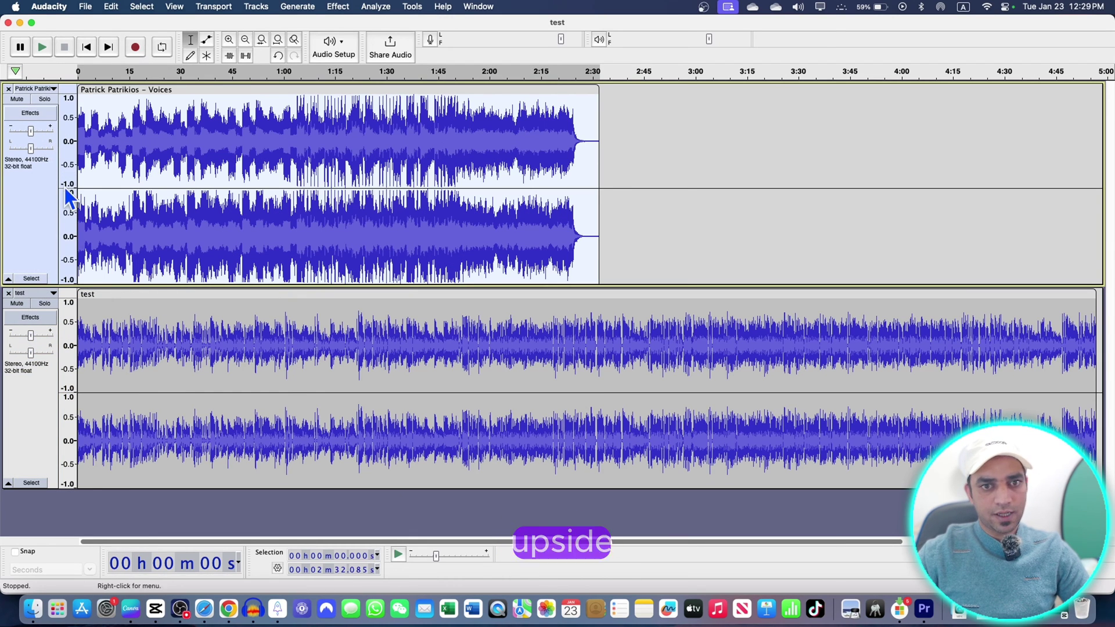
Play the test track briefly from about 2:45, then select the whole Voices track
left_click(219, 124)
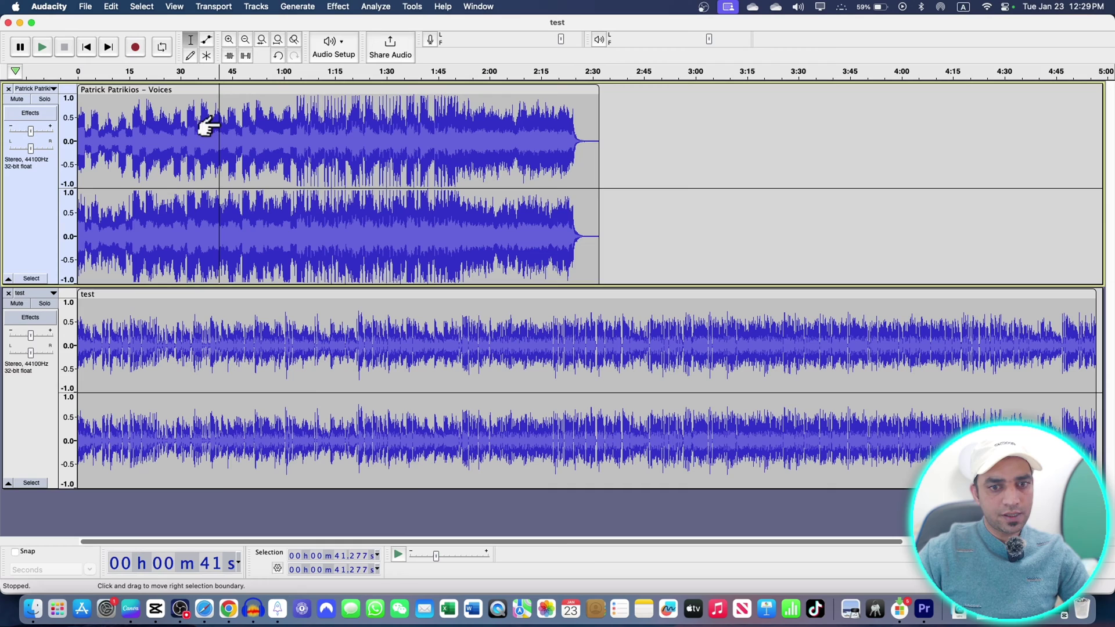
left_click(313, 368)
left_click(647, 353)
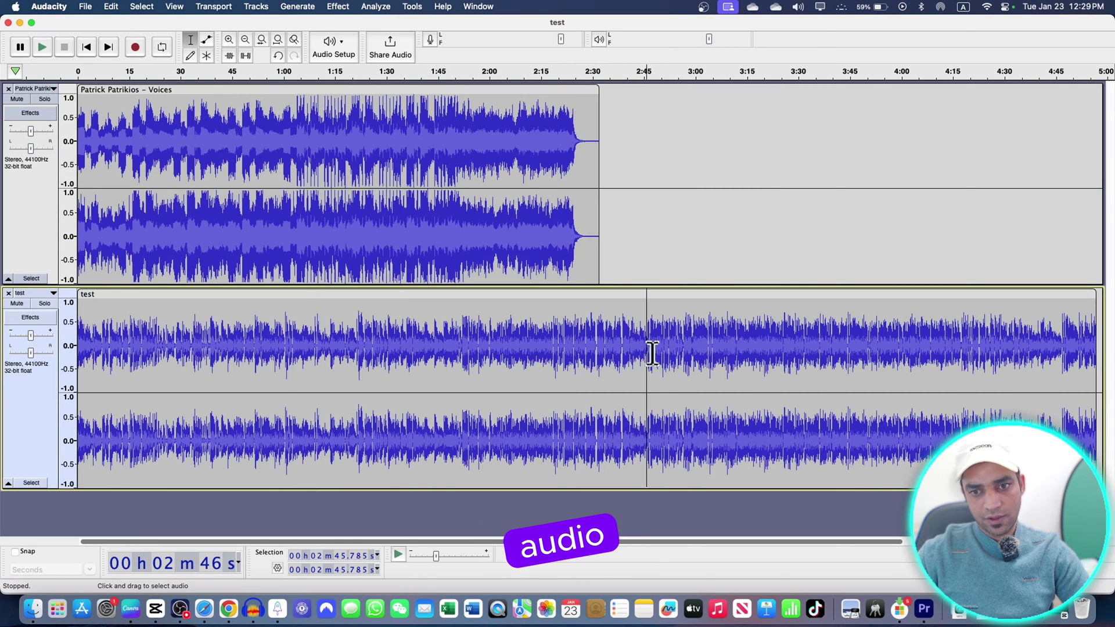
key("space")
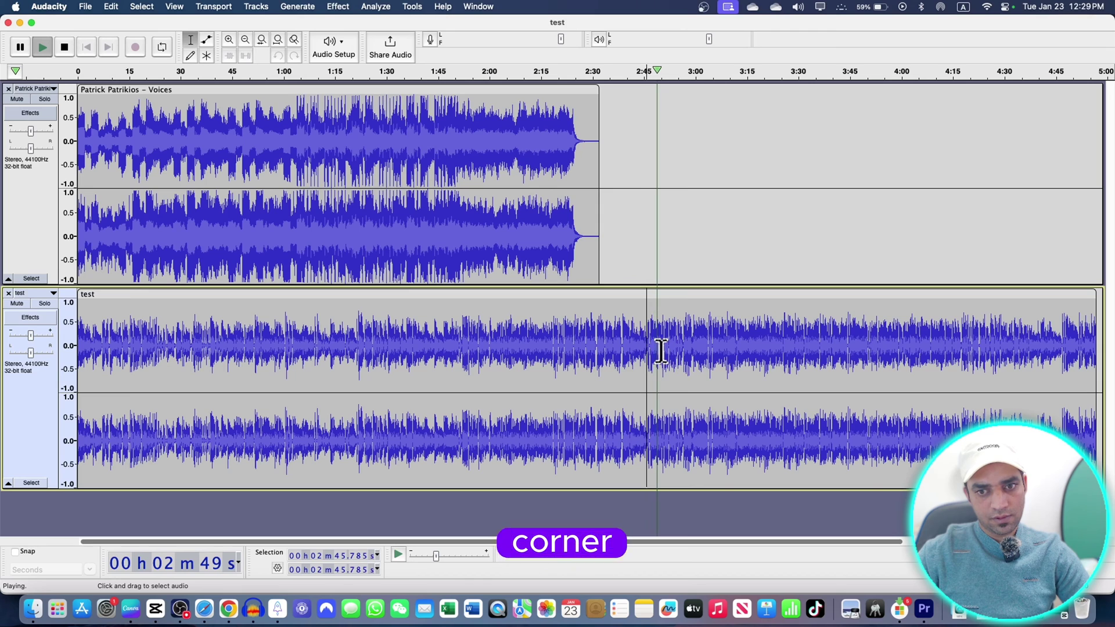
key("space")
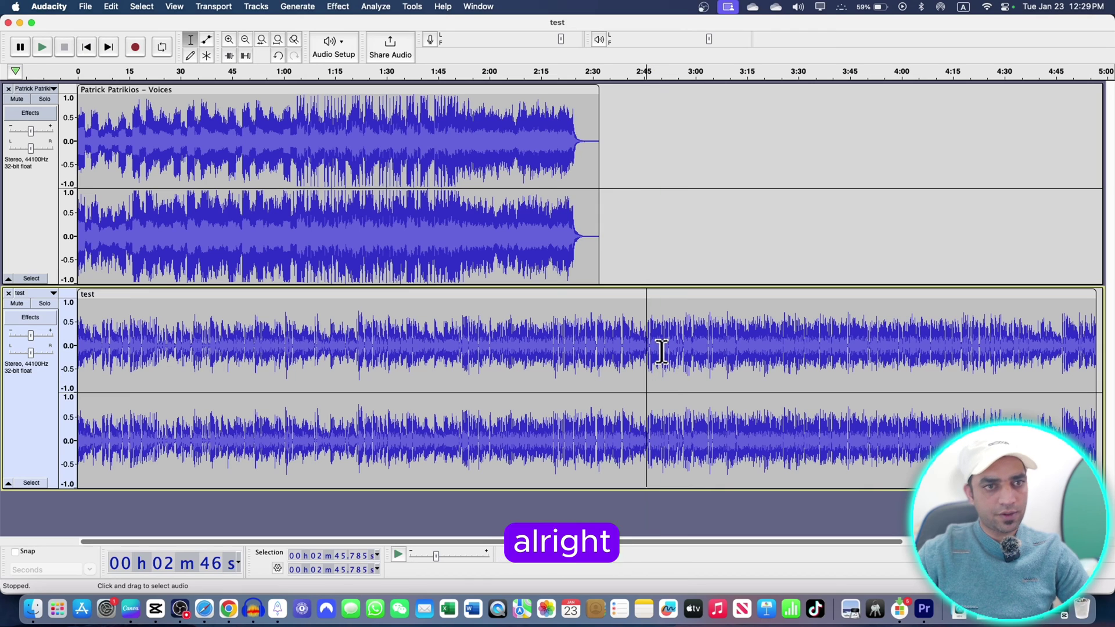
left_click(30, 216)
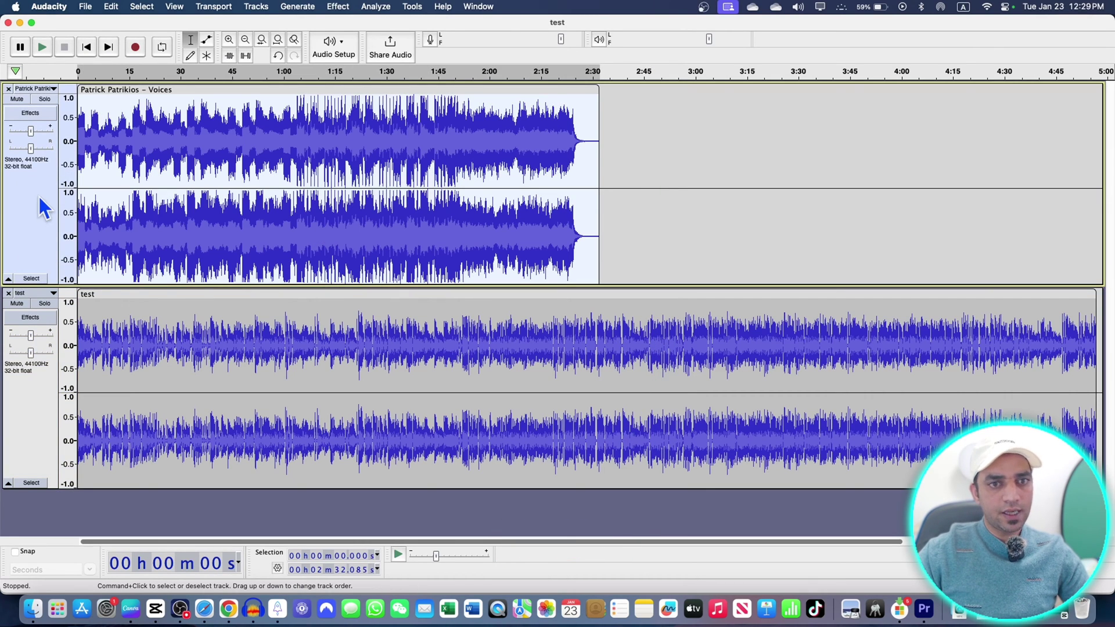
Select the full Voices music clip and bring up the Auto Duck effect
left_click_drag(642, 146, 29, 137)
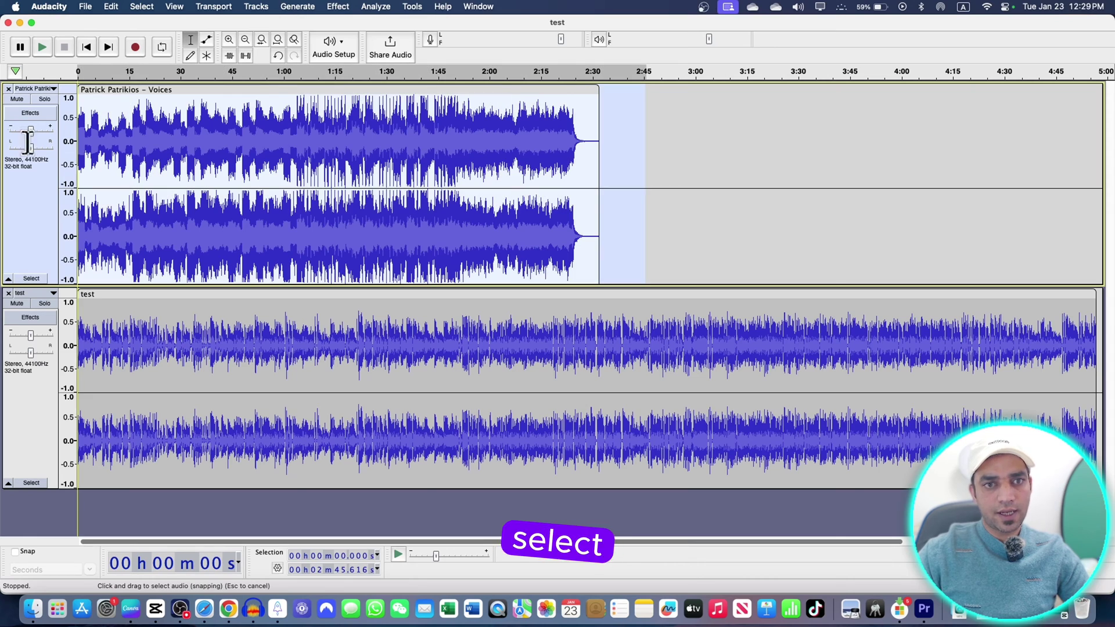
left_click(13, 204)
left_click(338, 7)
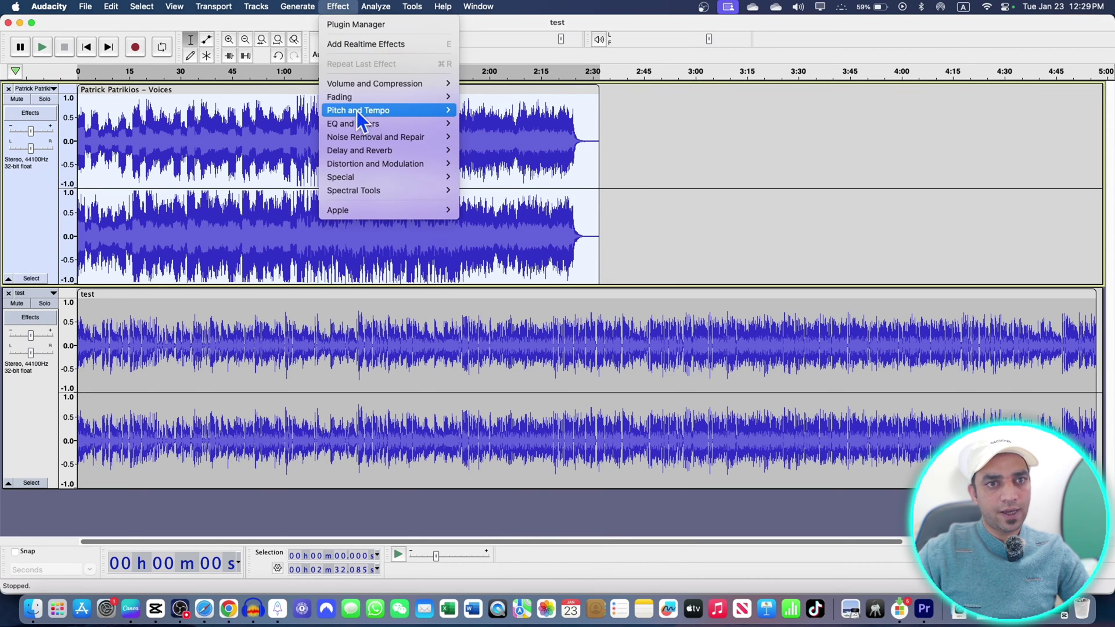
mouse_move(382, 89)
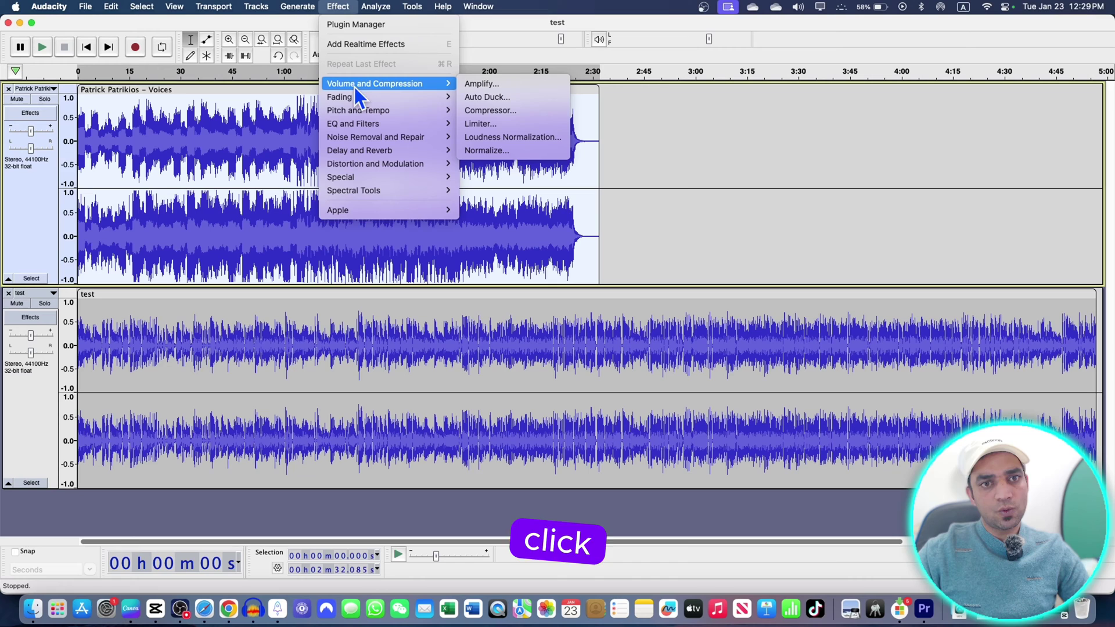
left_click(492, 99)
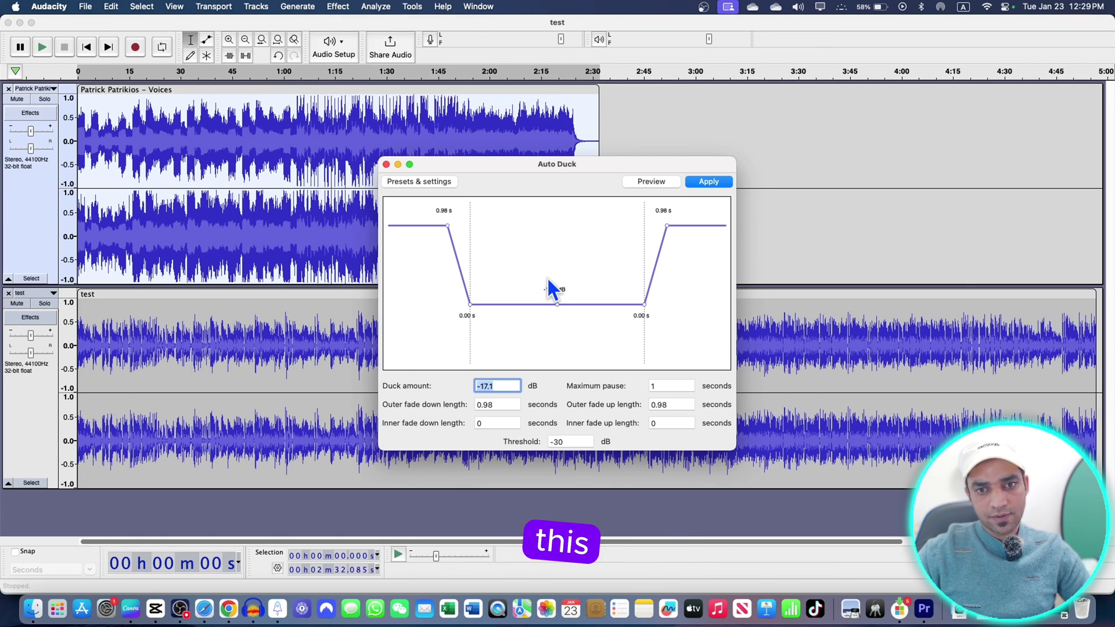
Duck the music -17.1 dB with a 0.95 s outer fade down, previewing before applying
left_click_drag(556, 171, 552, 115)
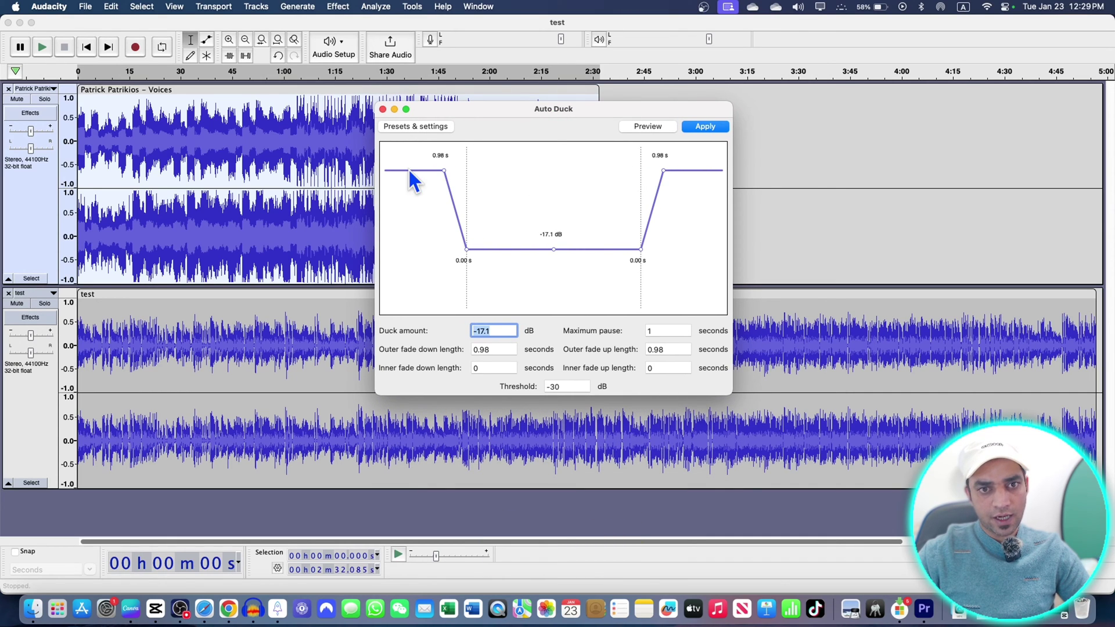
left_click_drag(444, 170, 438, 172)
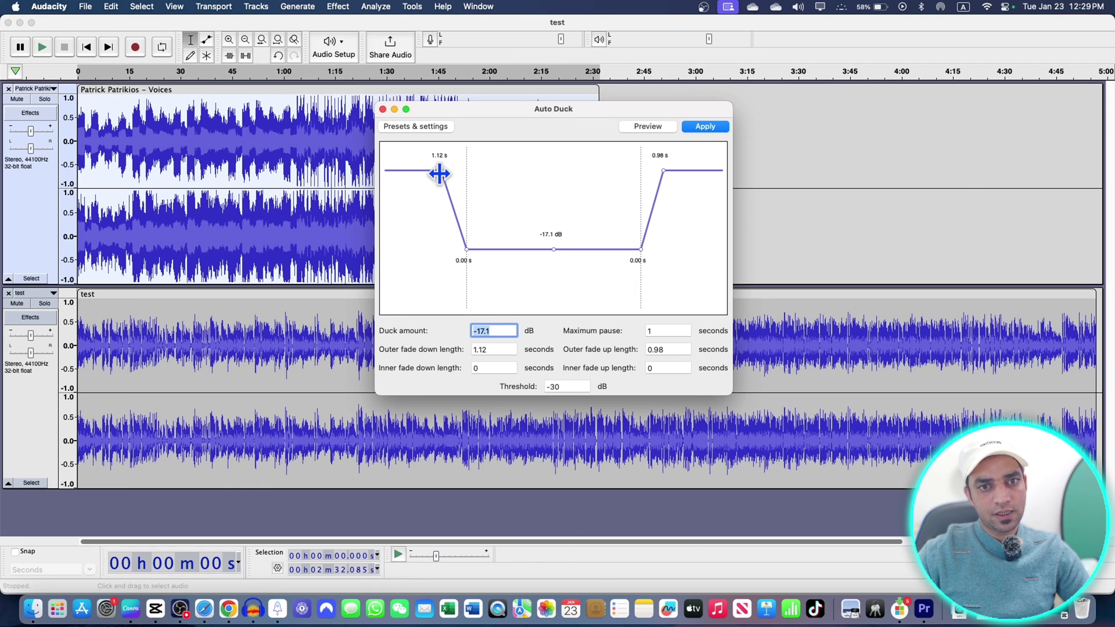
left_click_drag(440, 171, 444, 173)
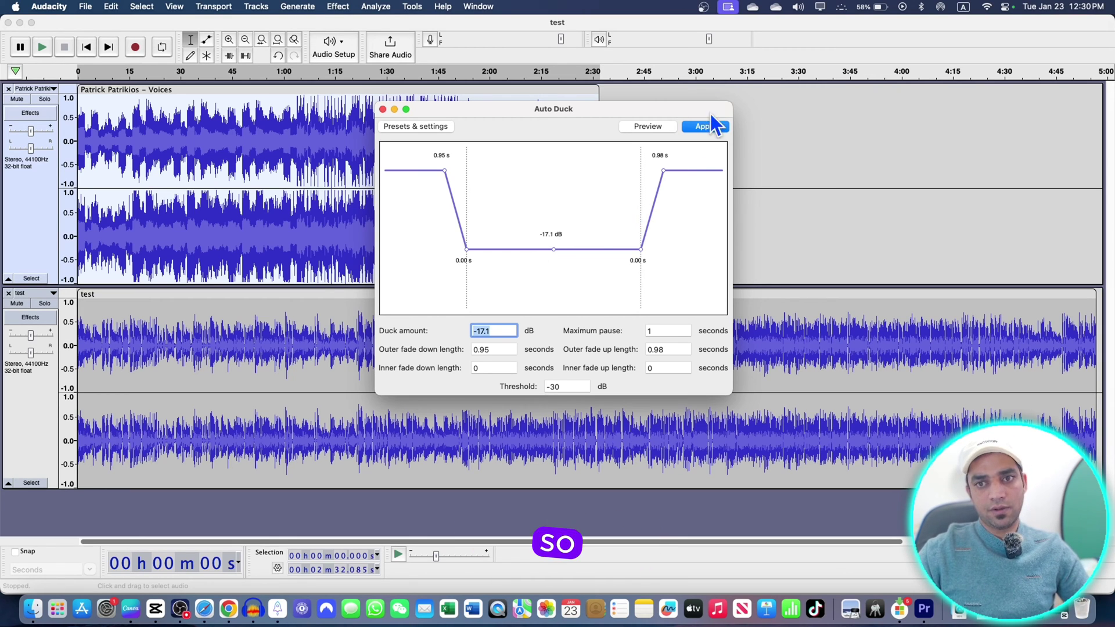
left_click(649, 126)
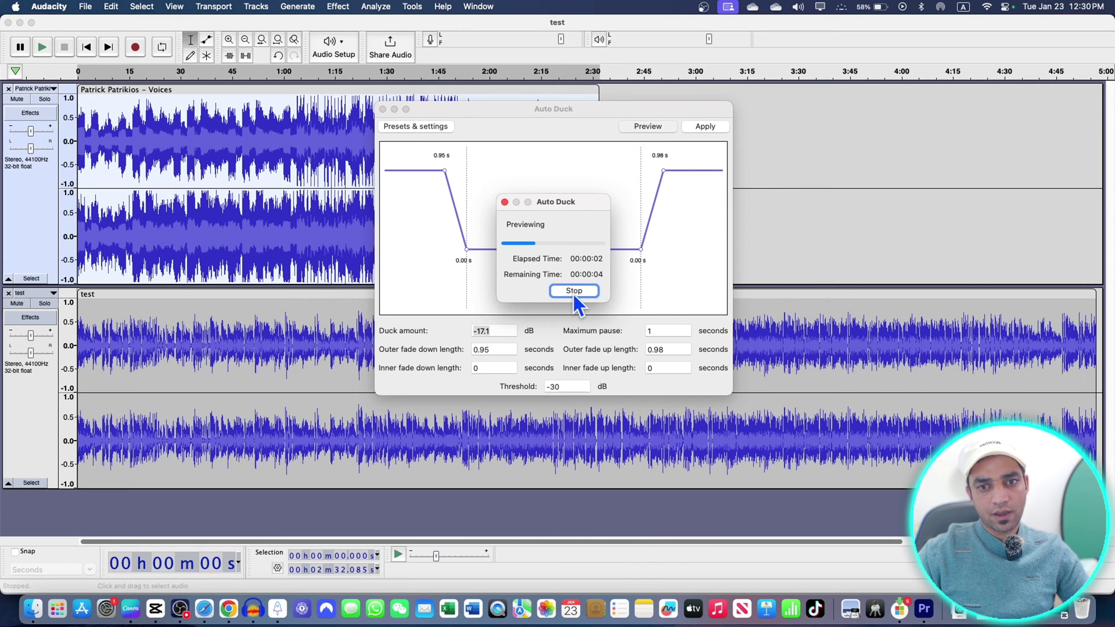
left_click(574, 291)
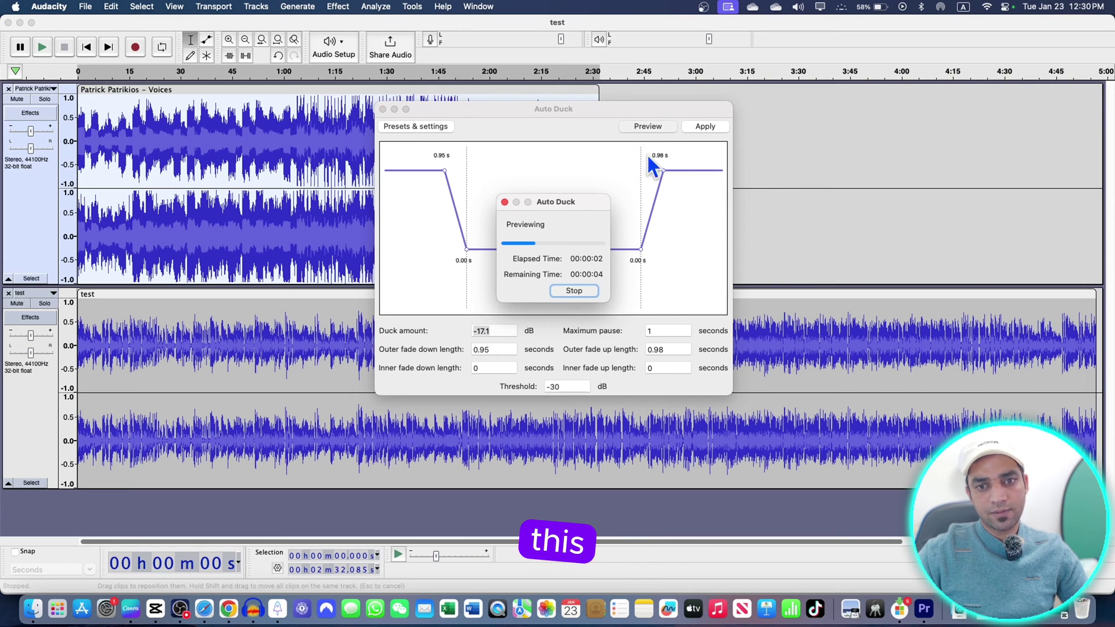
left_click(705, 127)
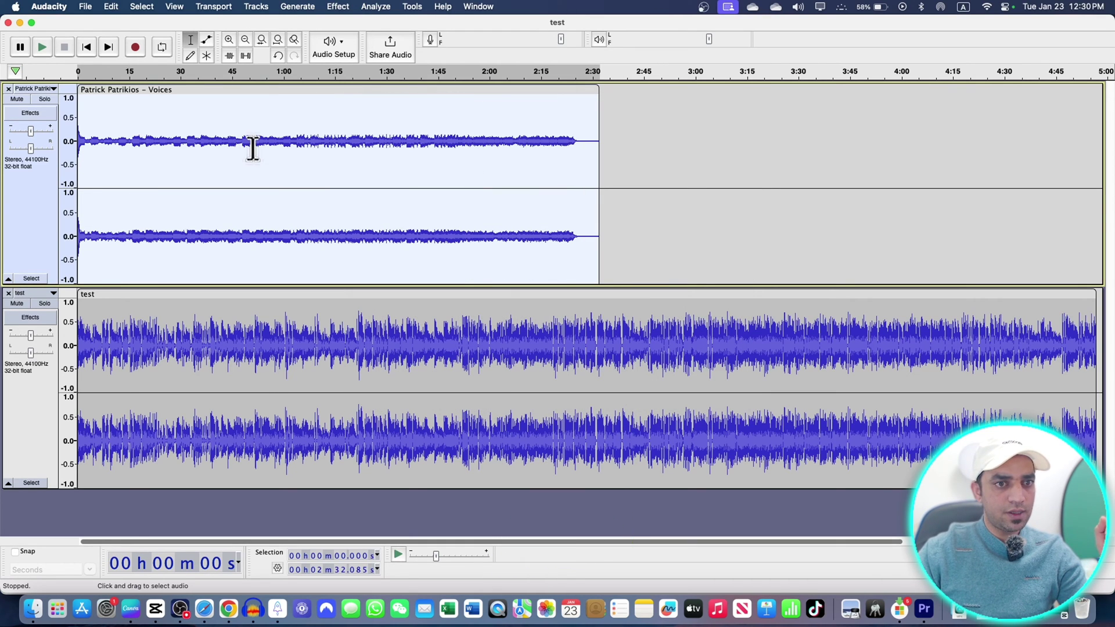
Review the ducked music by selecting a stretch and setting play positions near 1:02 and 2:47
left_click_drag(242, 131, 499, 148)
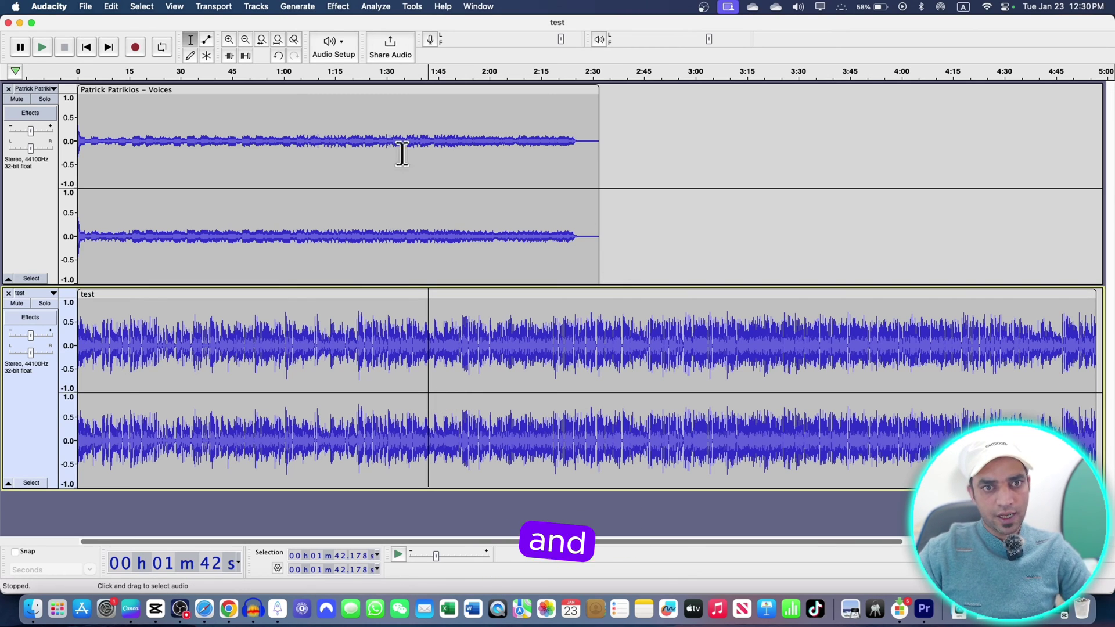
left_click(290, 152)
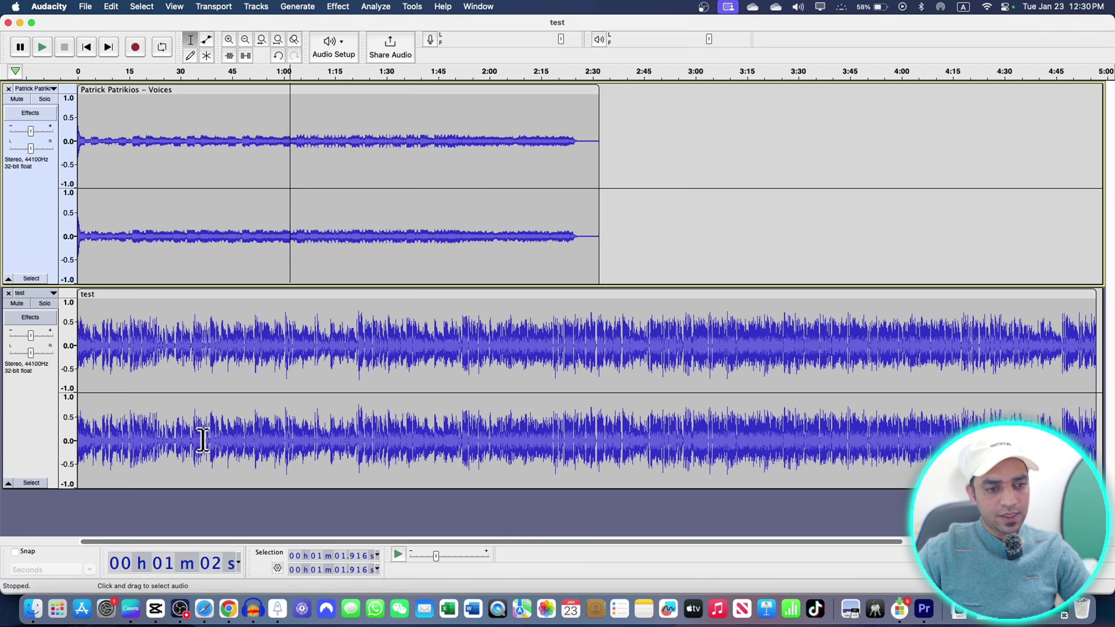
left_click(653, 165)
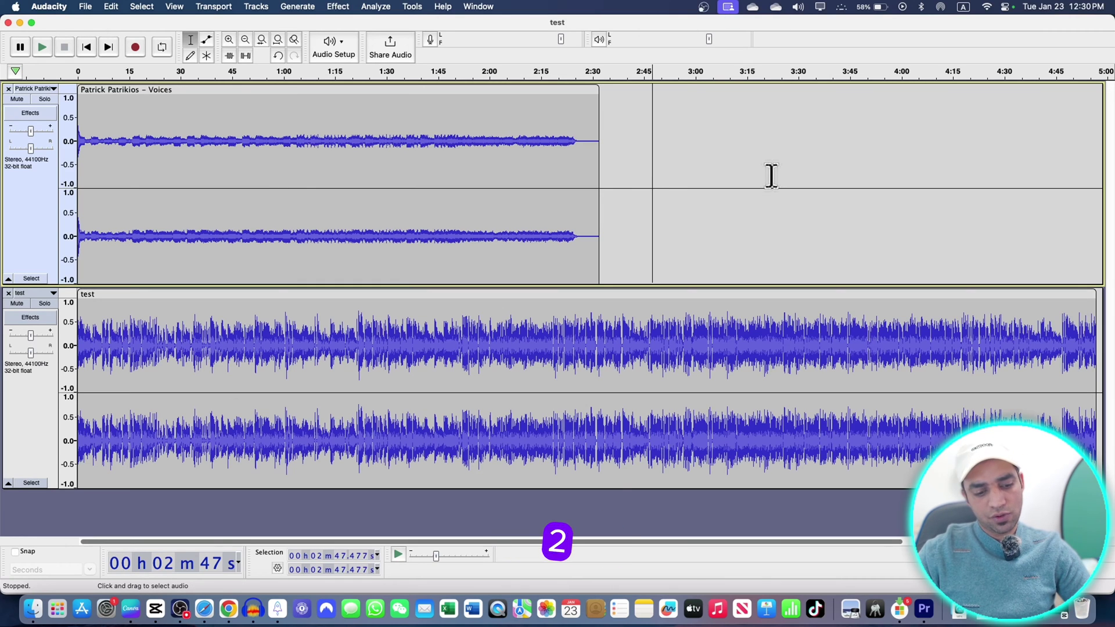
scroll(771, 176, "right", 10)
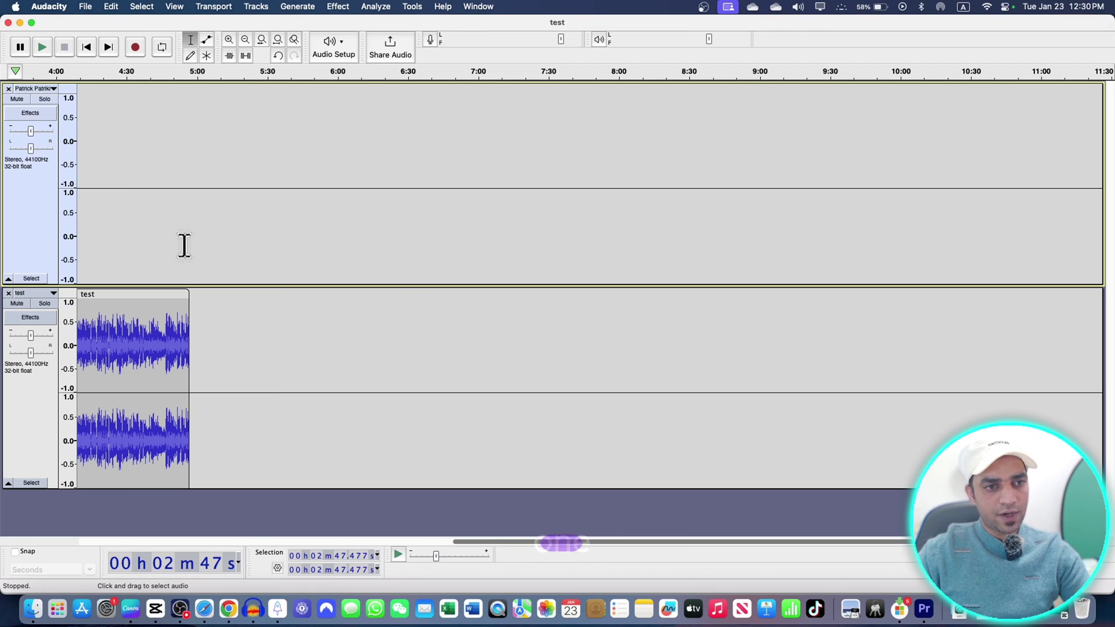
Export the mix as the WAV 'test for capcut video' to Downloads, accepting the mix-down
left_click(82, 8)
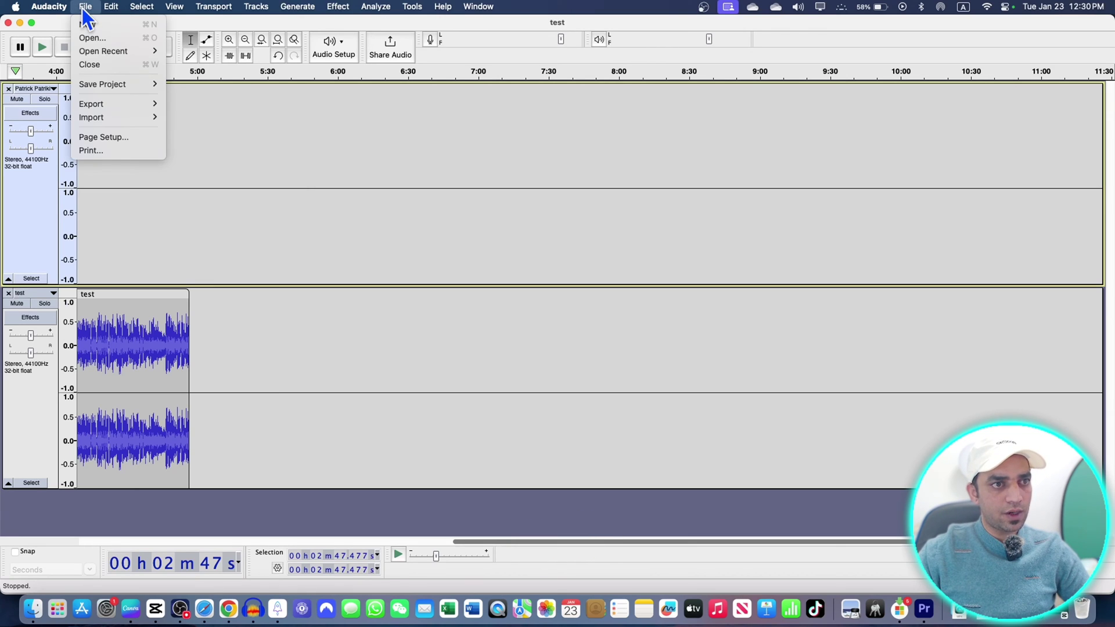
mouse_move(125, 108)
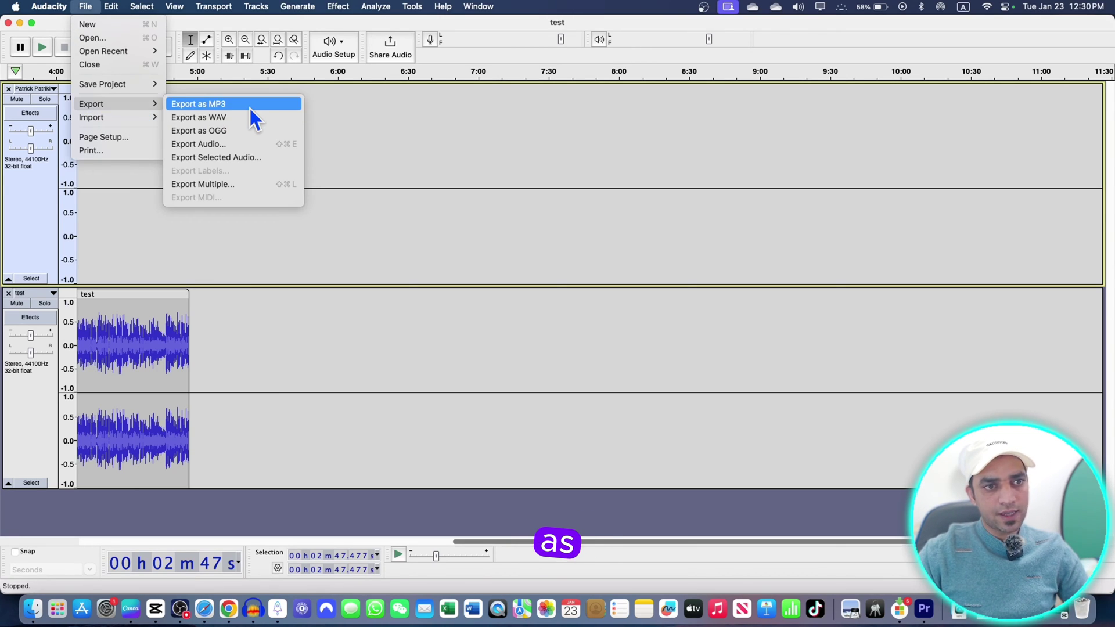
left_click(226, 120)
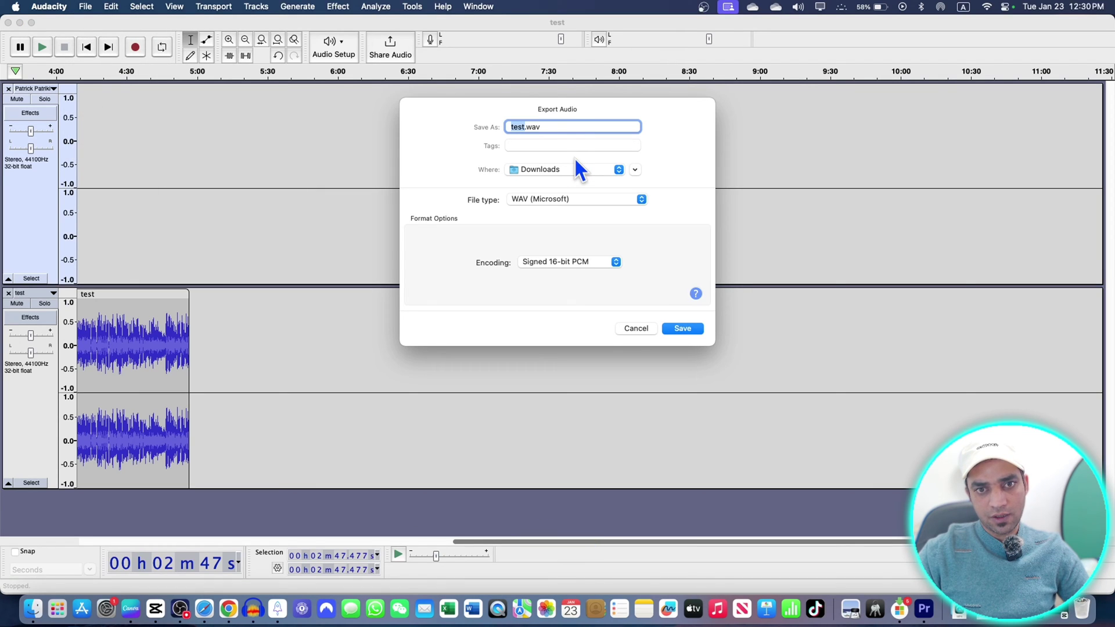
type("test vc")
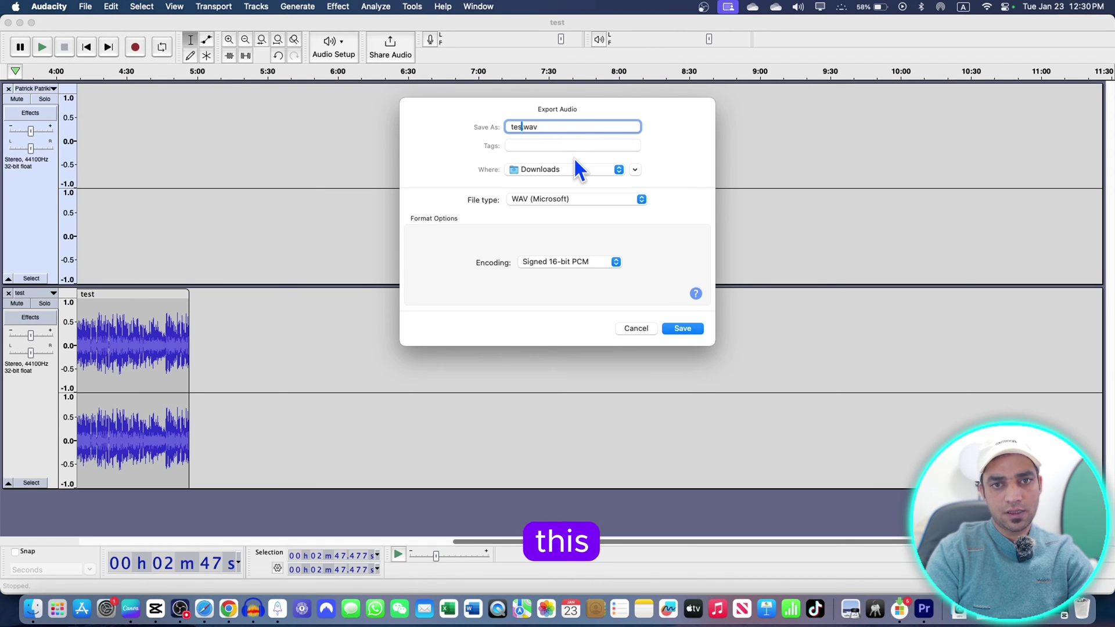
type("r capcut ")
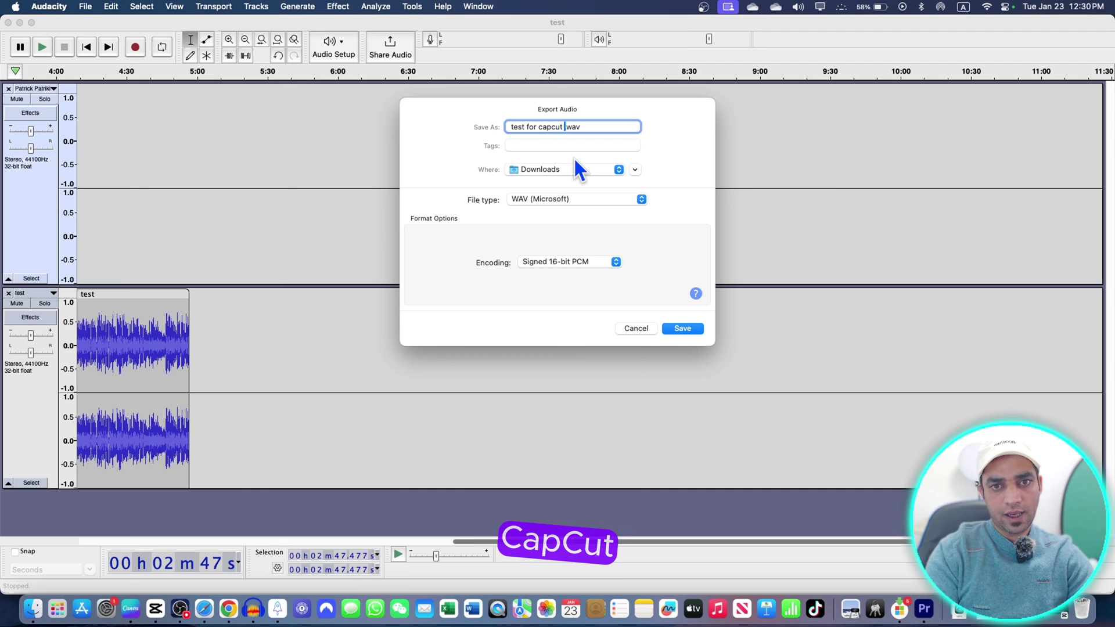
type("video")
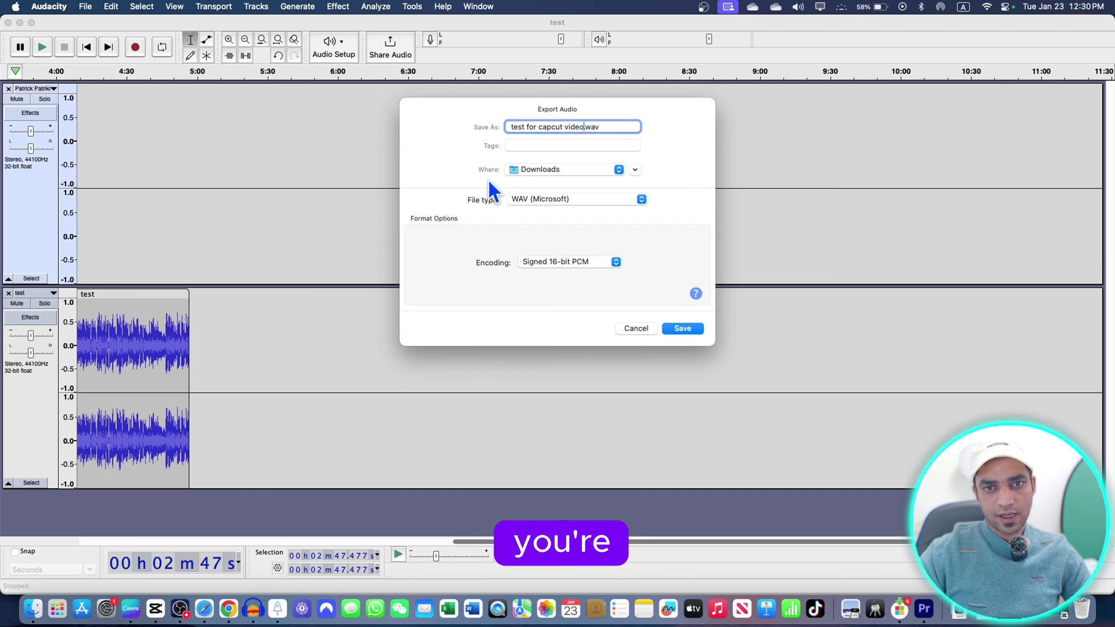
left_click(683, 330)
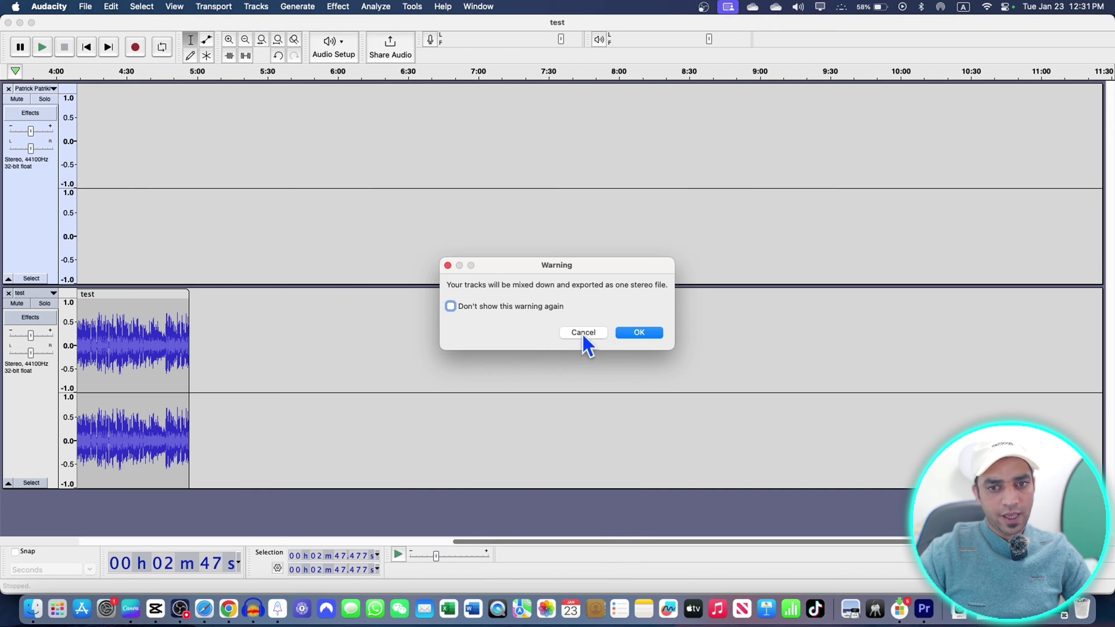
left_click(639, 331)
left_click(671, 408)
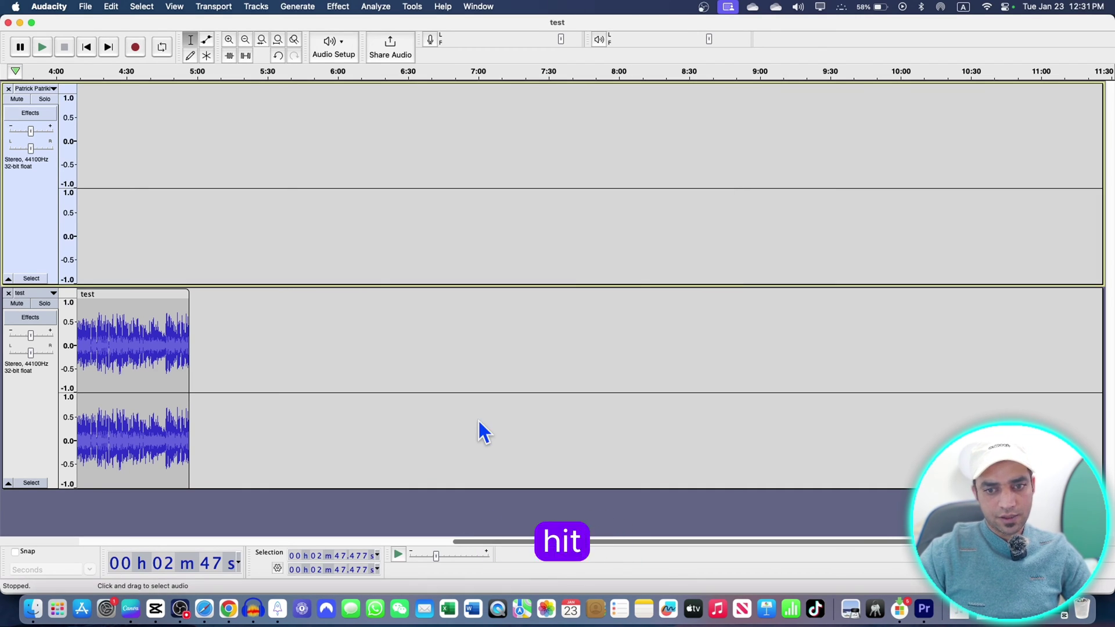
left_click(156, 609)
left_click(110, 96)
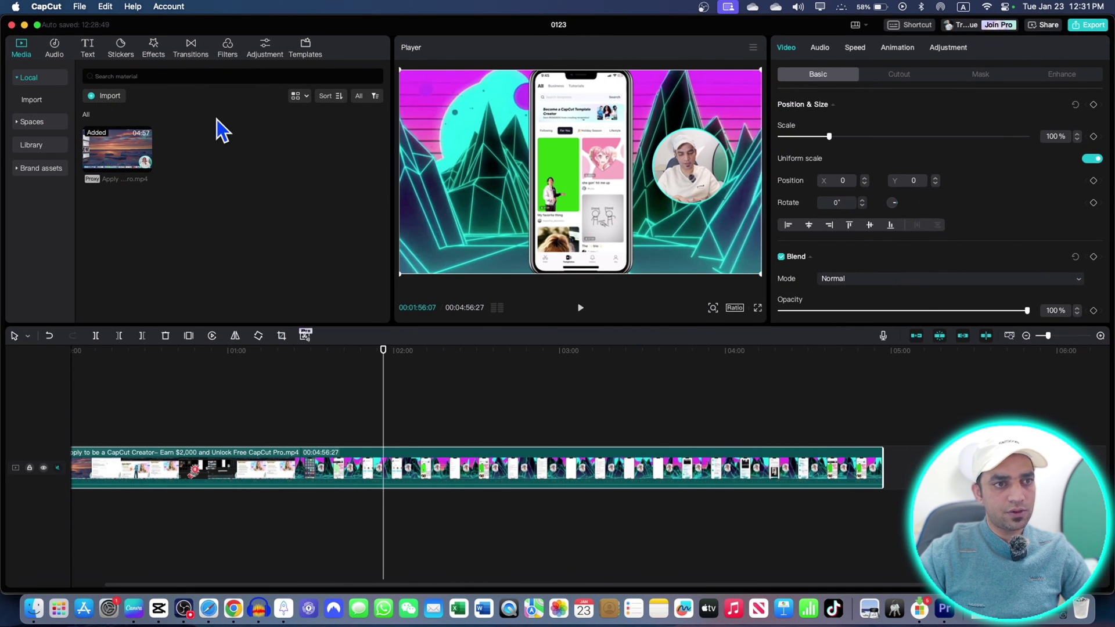
left_click(342, 396)
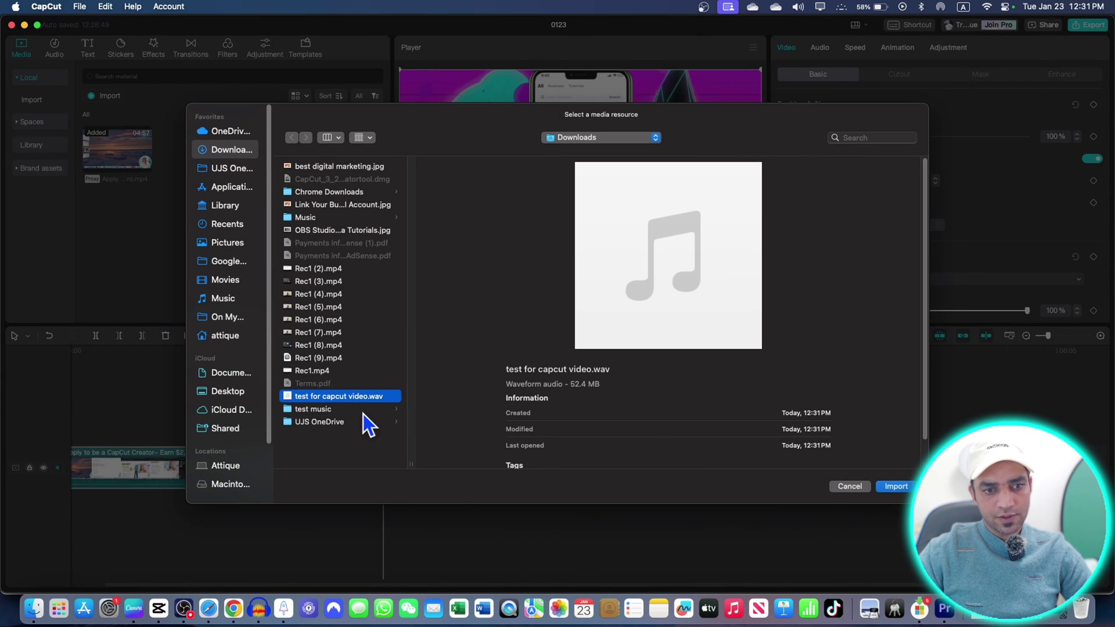
left_click(896, 487)
left_click_drag(174, 142, 65, 530)
scroll(94, 473, "up", 3, "ctrl")
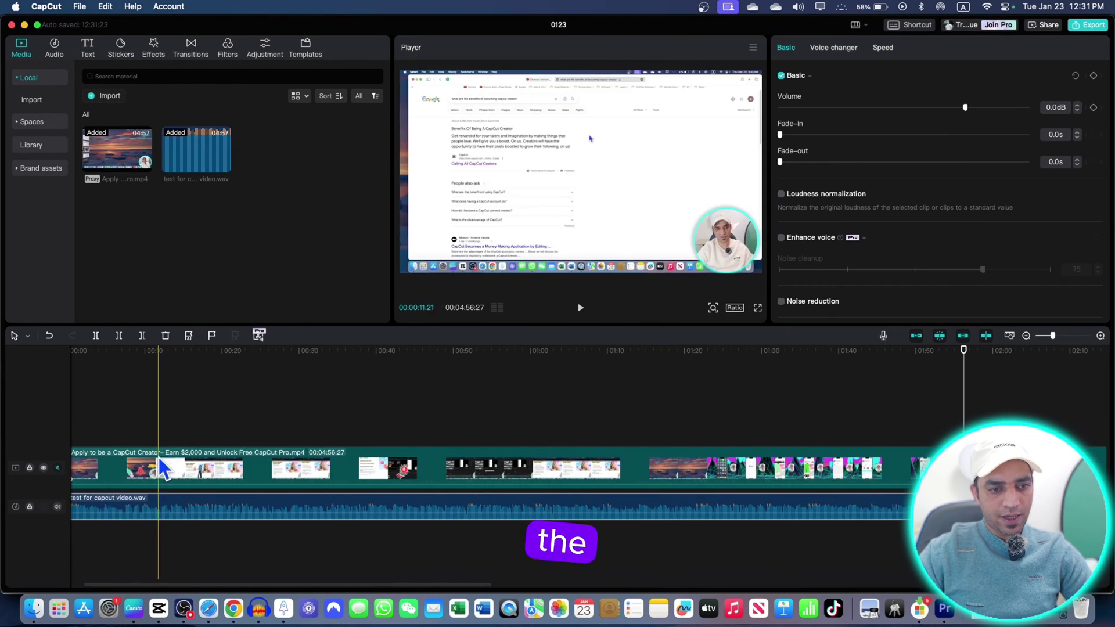
key("space")
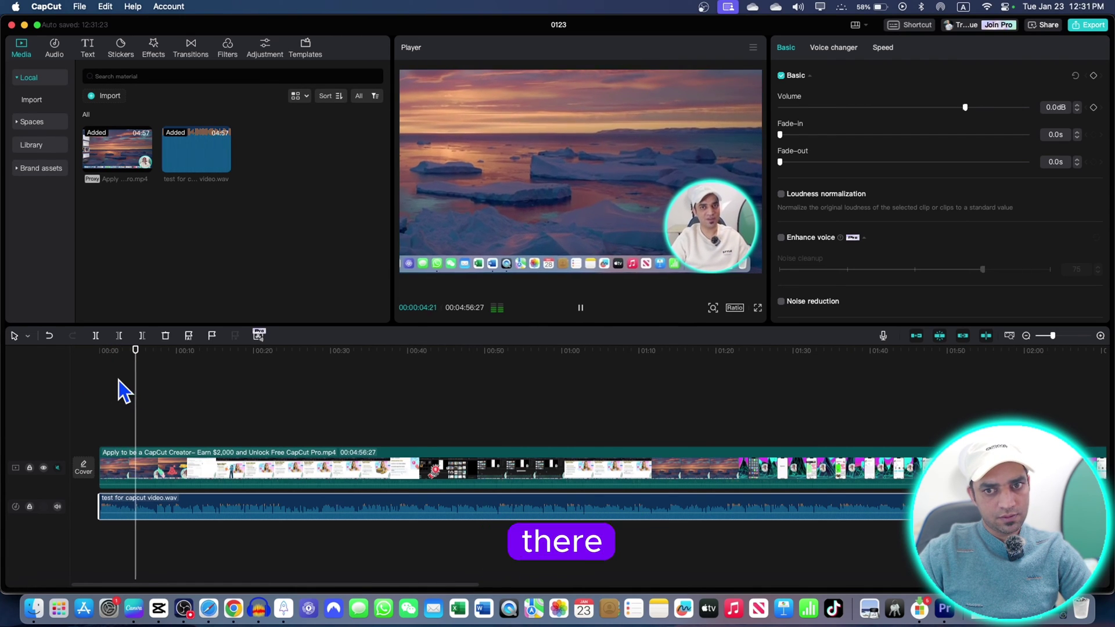
key("space")
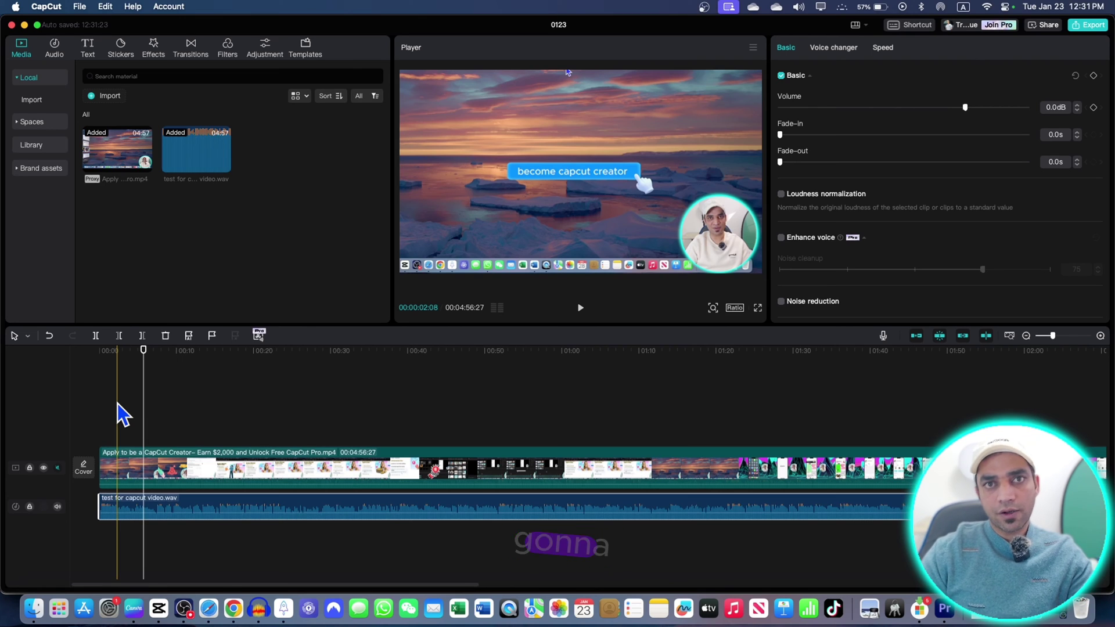
Remove the old music track and the test track from the Audacity project
left_click(259, 606)
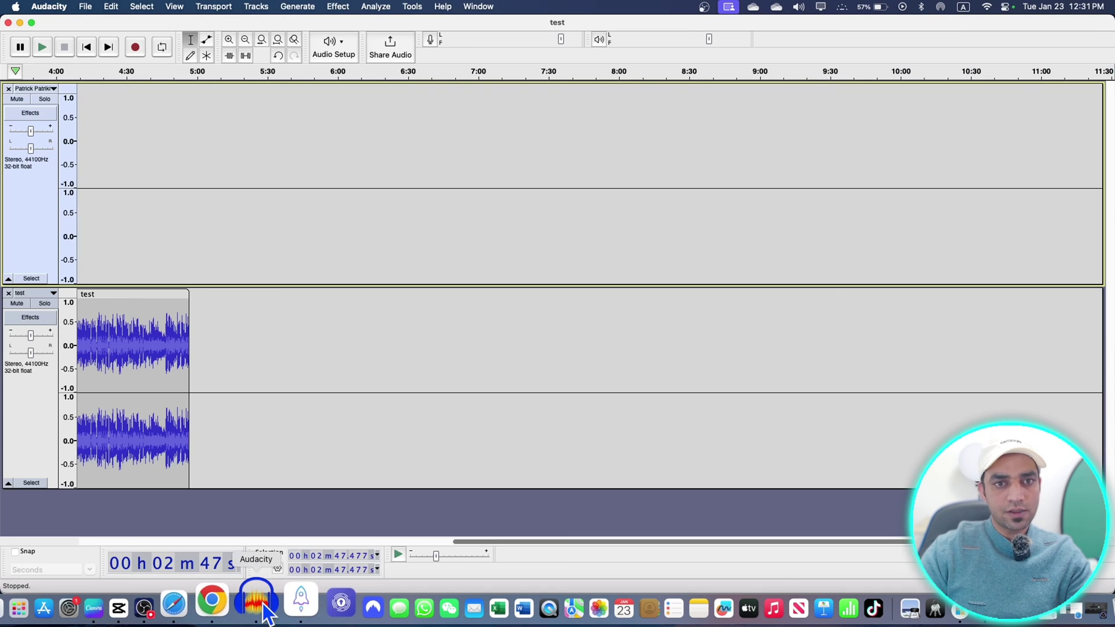
left_click(9, 89)
left_click(9, 89)
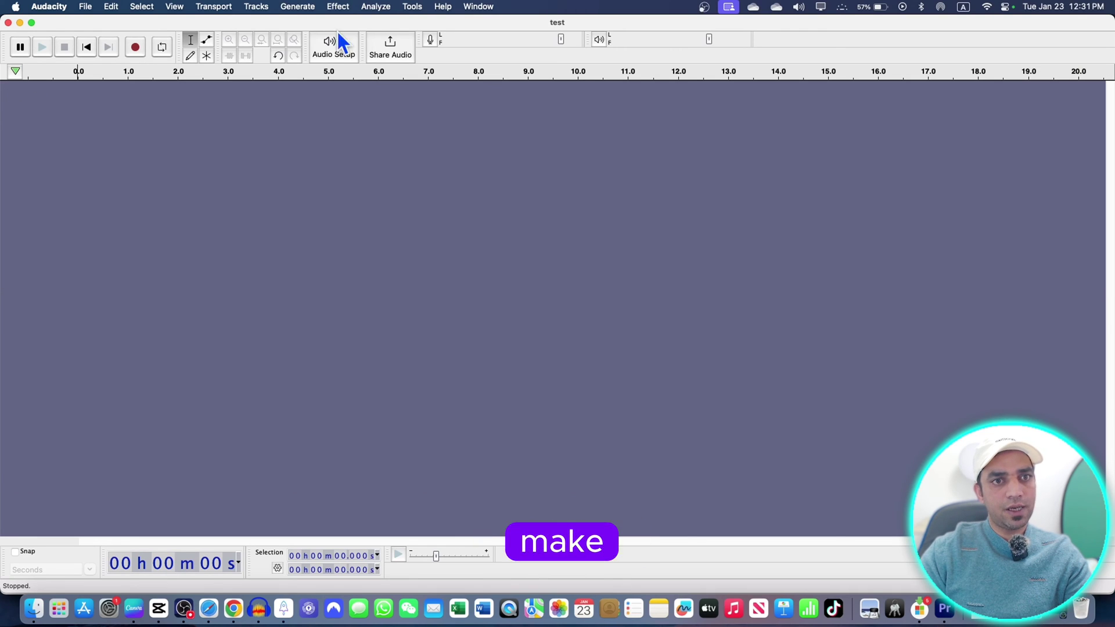
Check Audio Setup to confirm External Microphone is the recording device
left_click(346, 51)
mouse_move(370, 134)
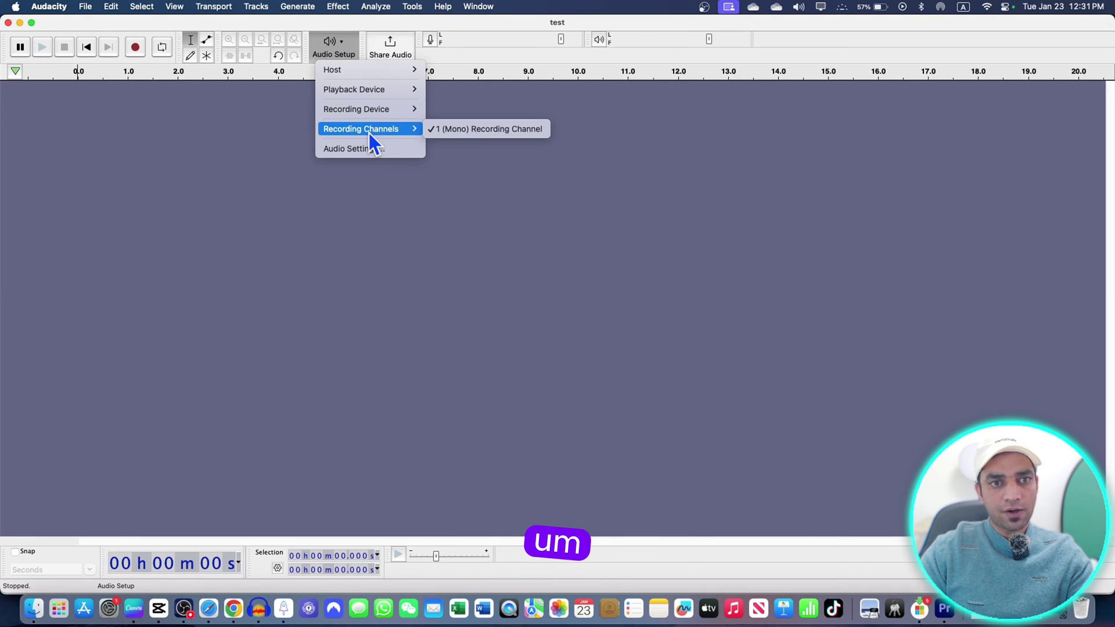
mouse_move(364, 111)
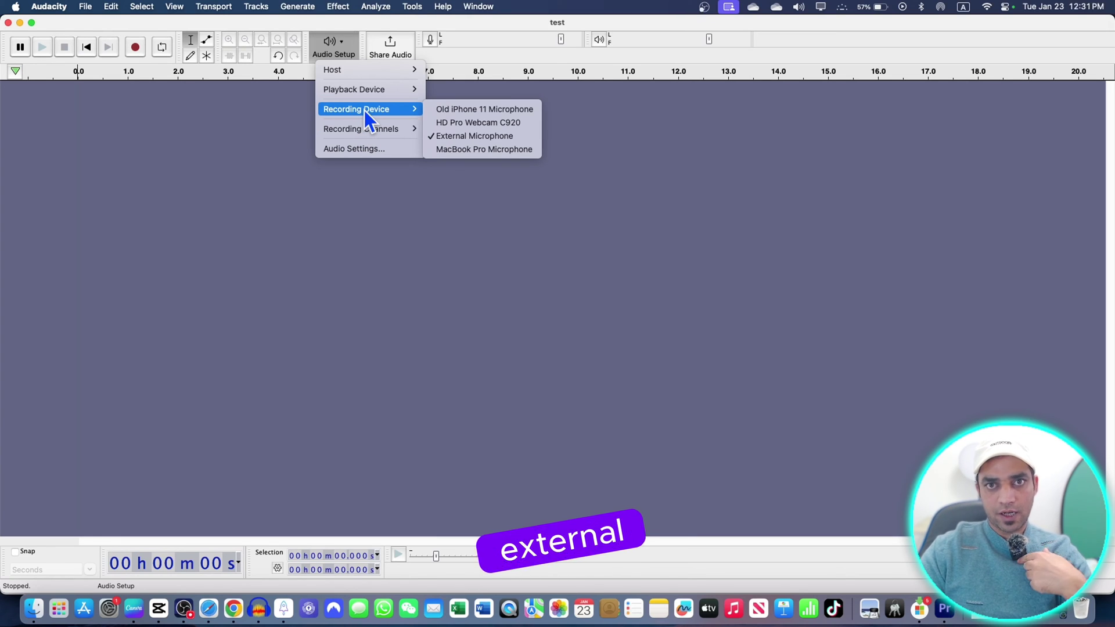
mouse_move(381, 92)
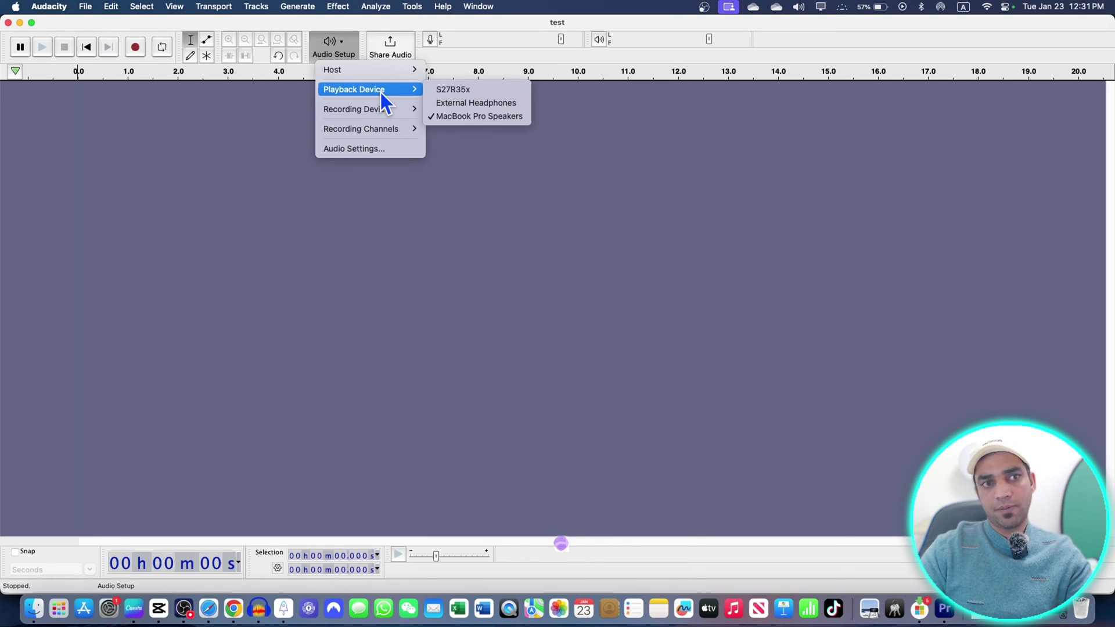
left_click(144, 29)
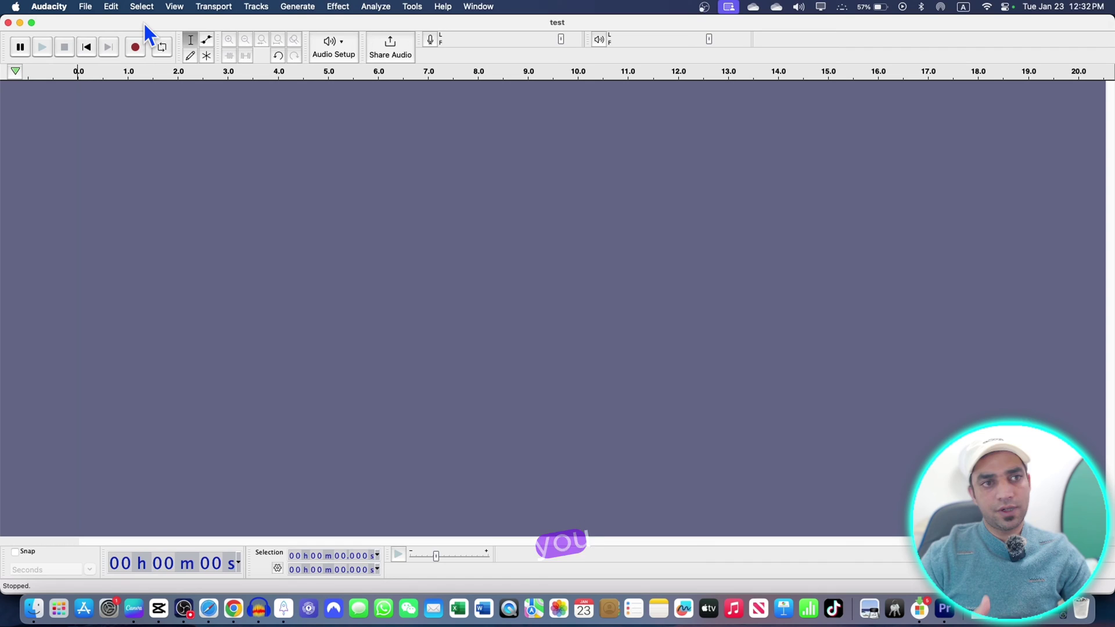
Record an approximately 18.7-second voiceover onto a new mono Audio 1 track
key("r")
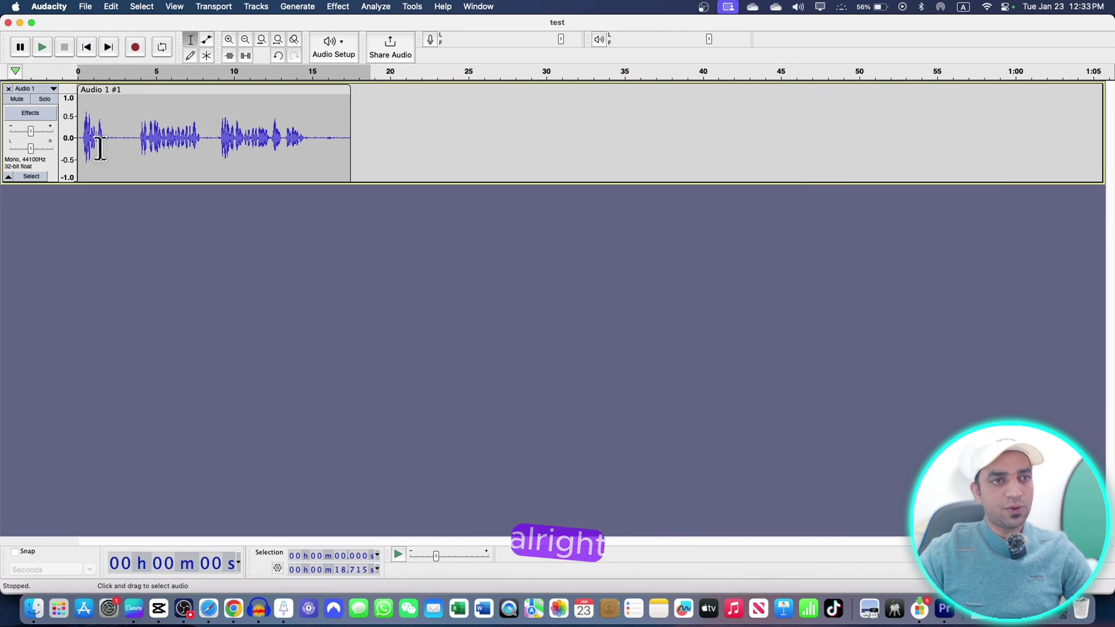
Import the Patrick Patrikios - Voices mp3 as a new track and move it above Audio 1
left_click_drag(136, 137, 309, 137)
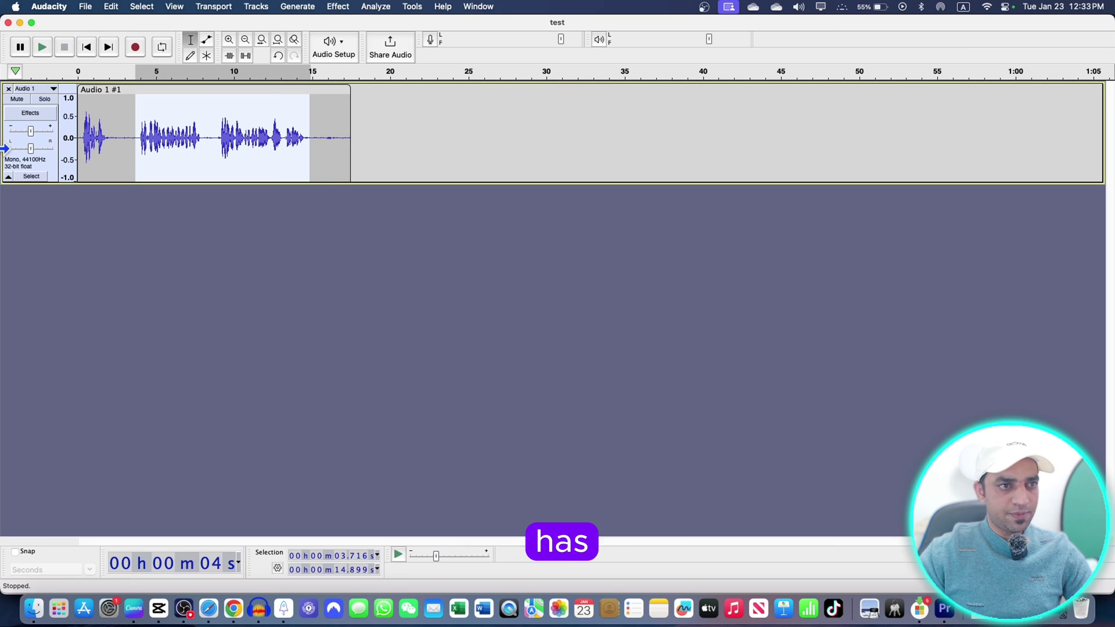
left_click(33, 608)
mouse_move(584, 95)
left_mouse_down()
mouse_move(621, 242)
mouse_move(588, 198)
mouse_move(581, 101)
left_mouse_up()
left_click_drag(511, 93, 119, 247)
left_click_drag(27, 331, 42, 119)
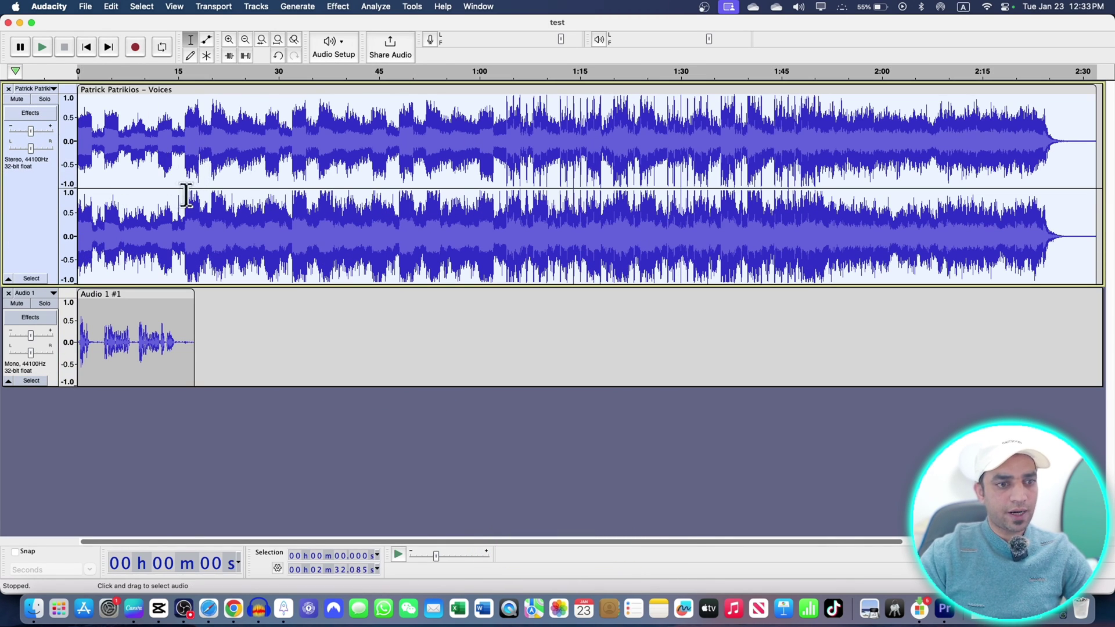
Delete unwanted music stretches so it ends at about 19 seconds, then select the whole track
scroll(119, 348, "up", 4)
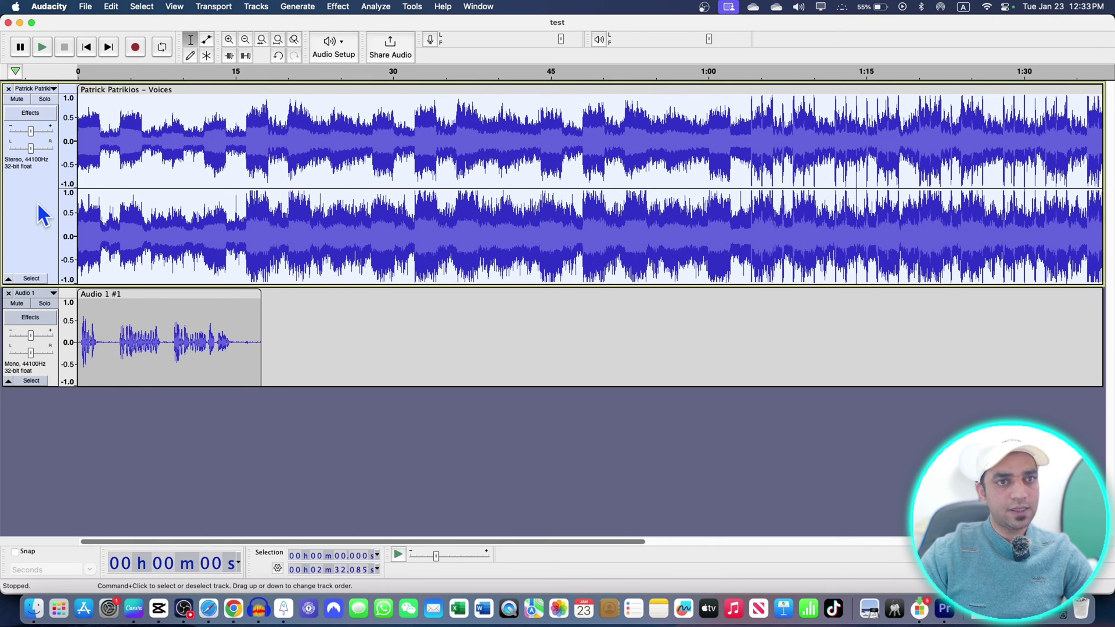
left_click_drag(303, 194, 889, 216)
key("Delete")
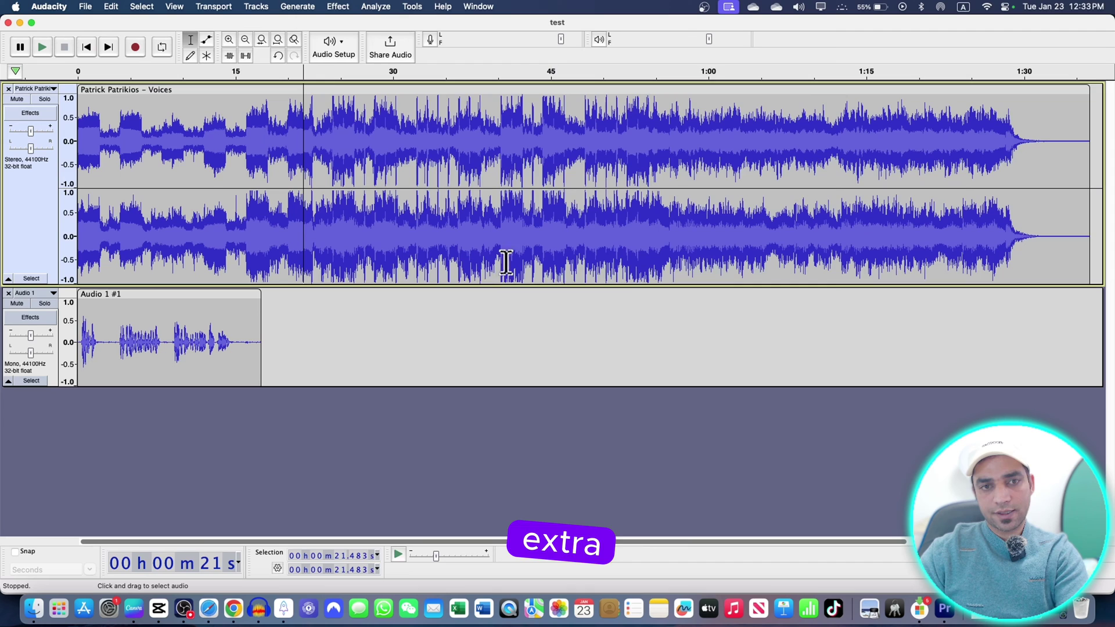
left_click_drag(359, 226, 798, 225)
key("Delete")
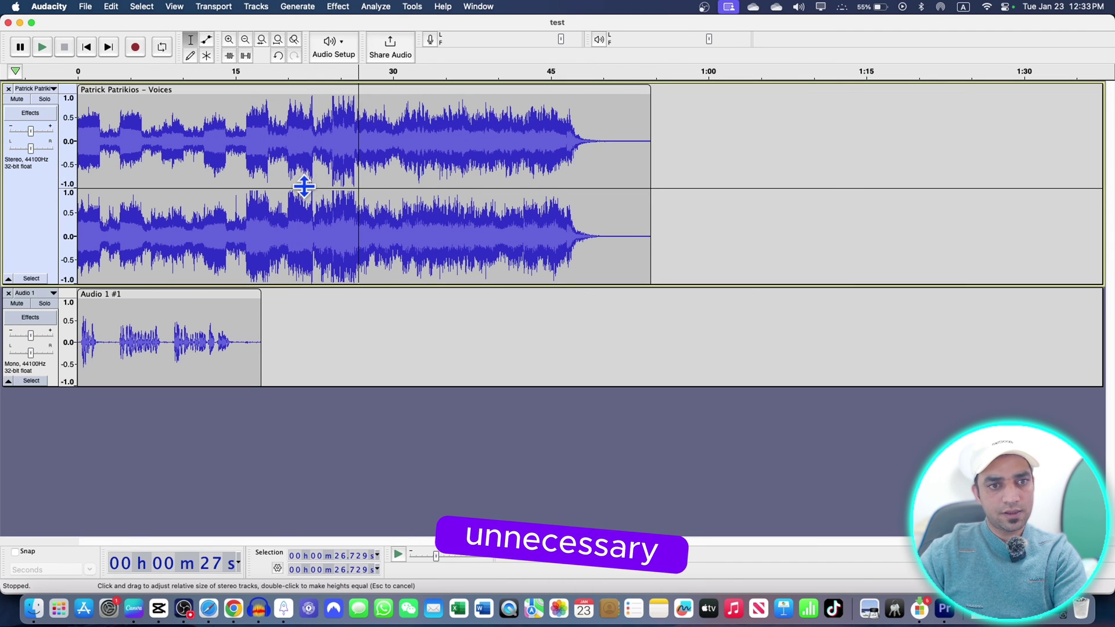
left_click_drag(285, 181, 668, 200)
key("Delete")
left_click(30, 223)
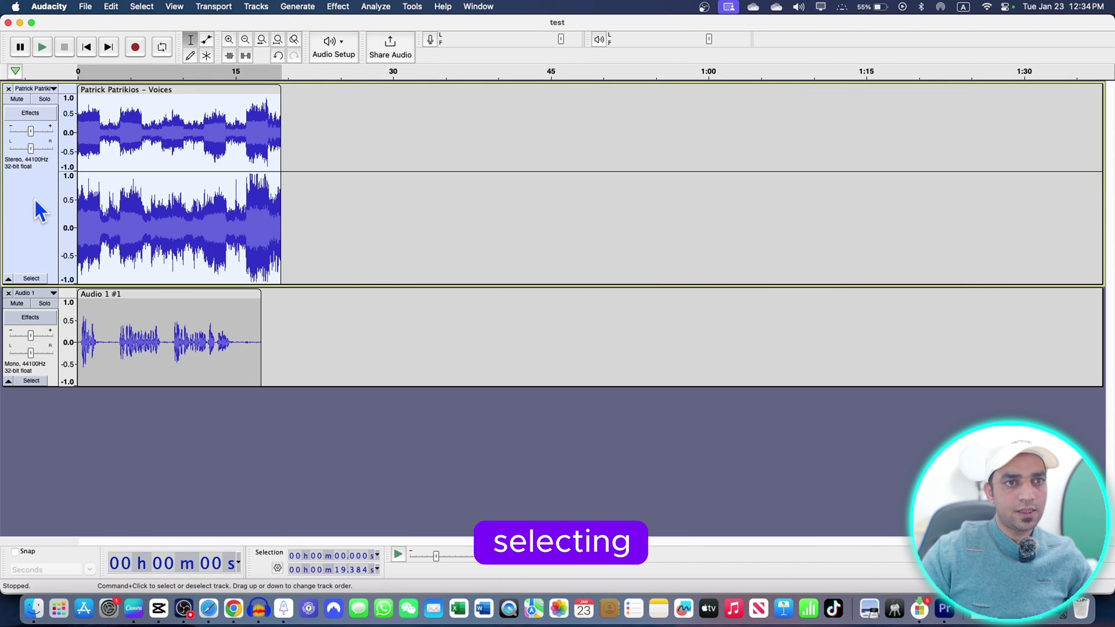
Apply Auto Duck to the Voices music track with a -17.1 dB duck amount
left_click(339, 7)
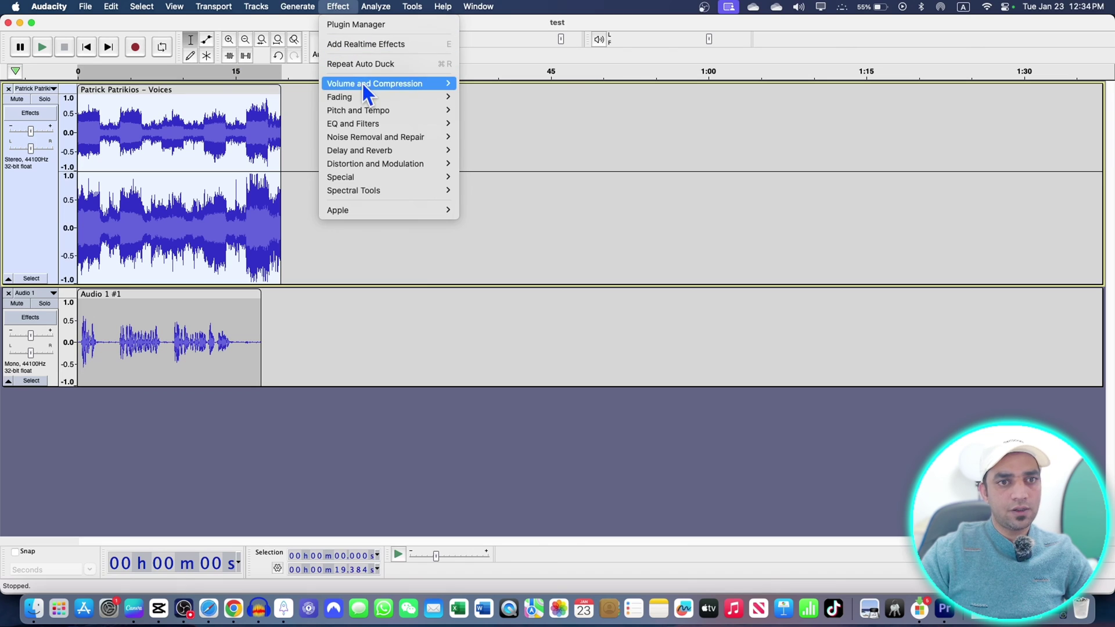
left_click(243, 127)
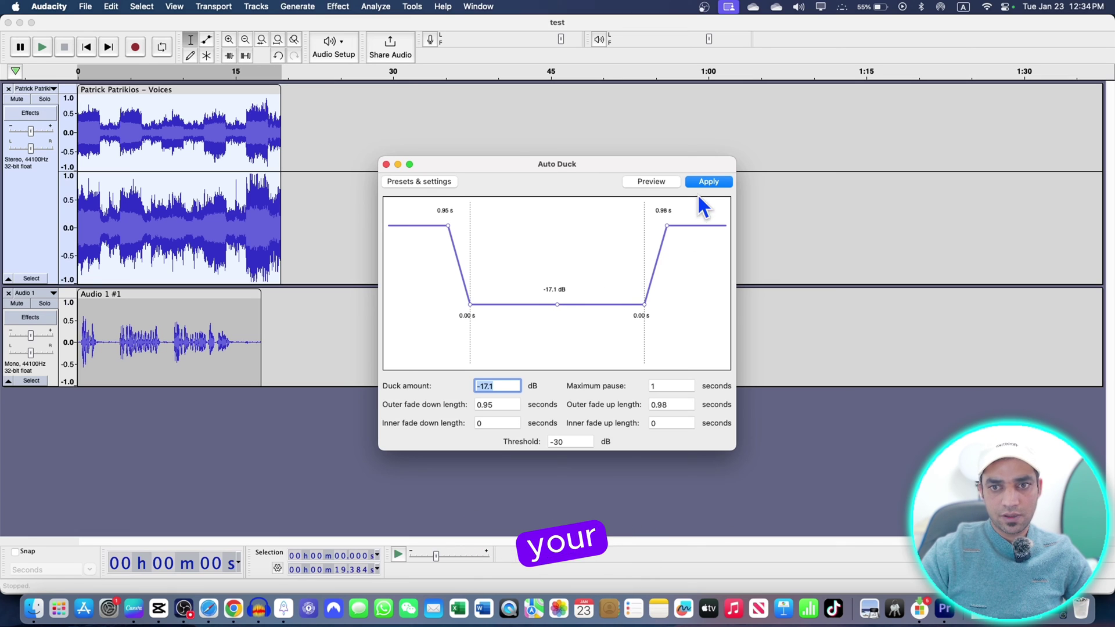
left_click(708, 182)
scroll(141, 248, "up", 5)
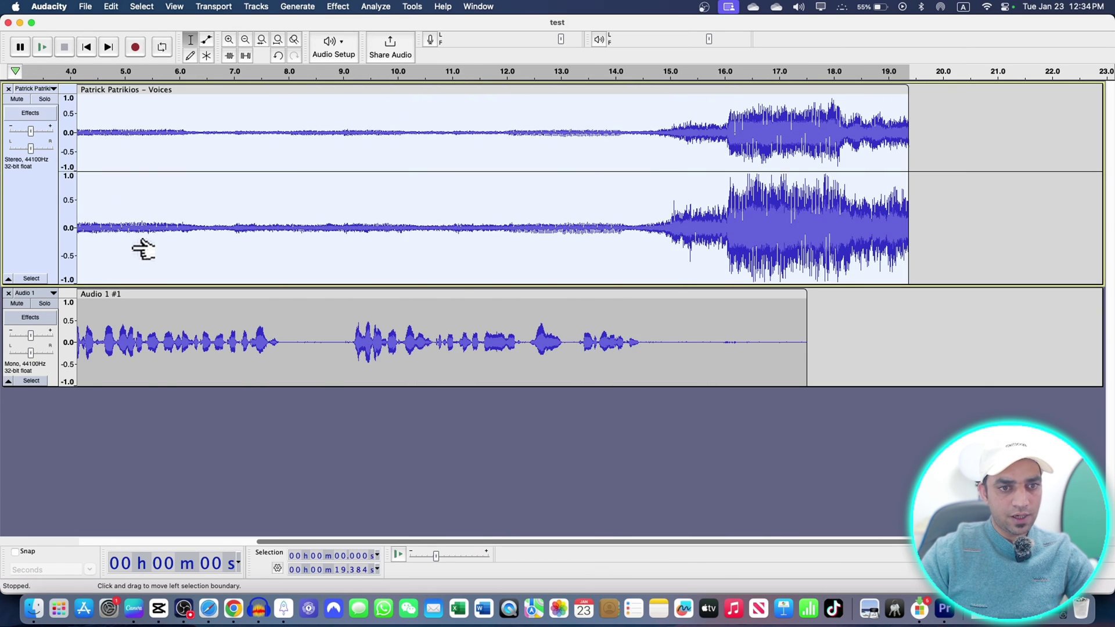
scroll(142, 249, "down", 4)
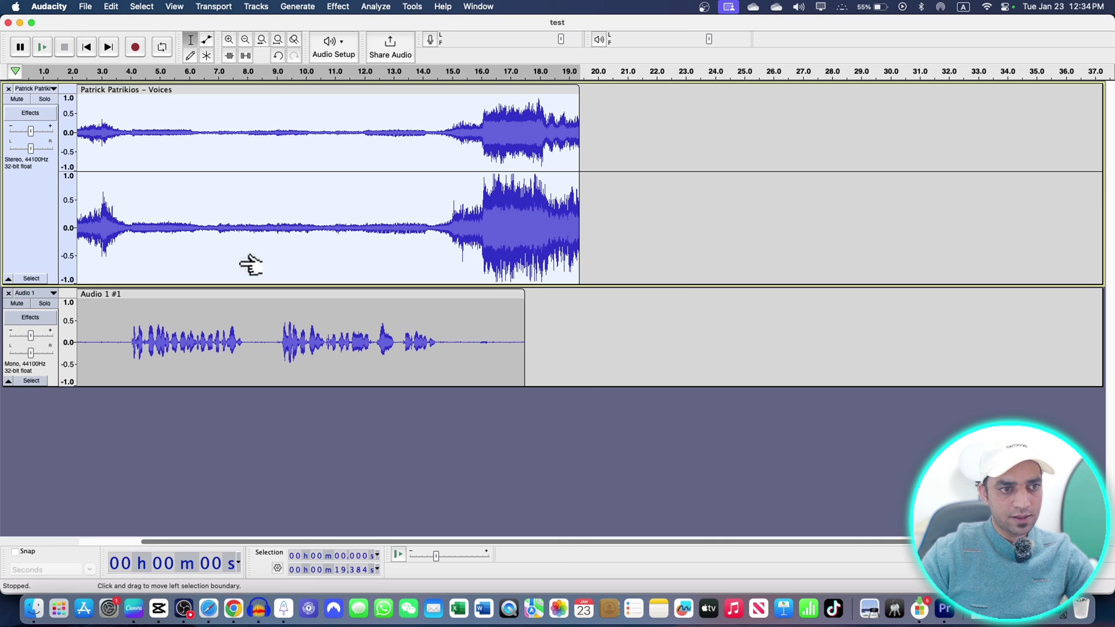
left_click_drag(127, 228, 40, 232)
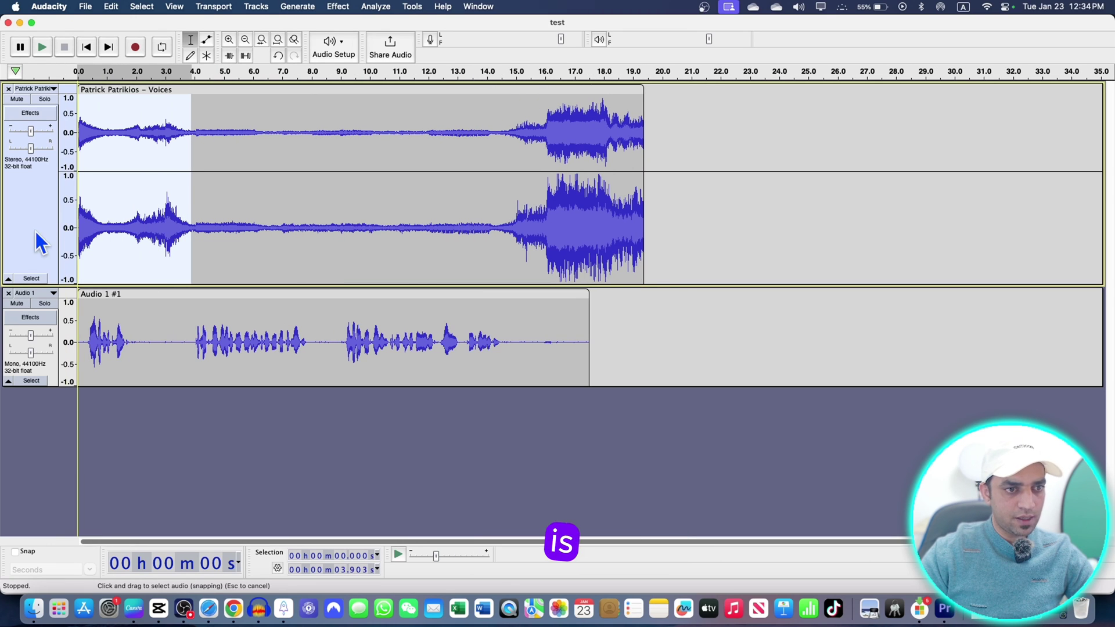
left_click(180, 339)
left_click_drag(188, 340, 149, 340)
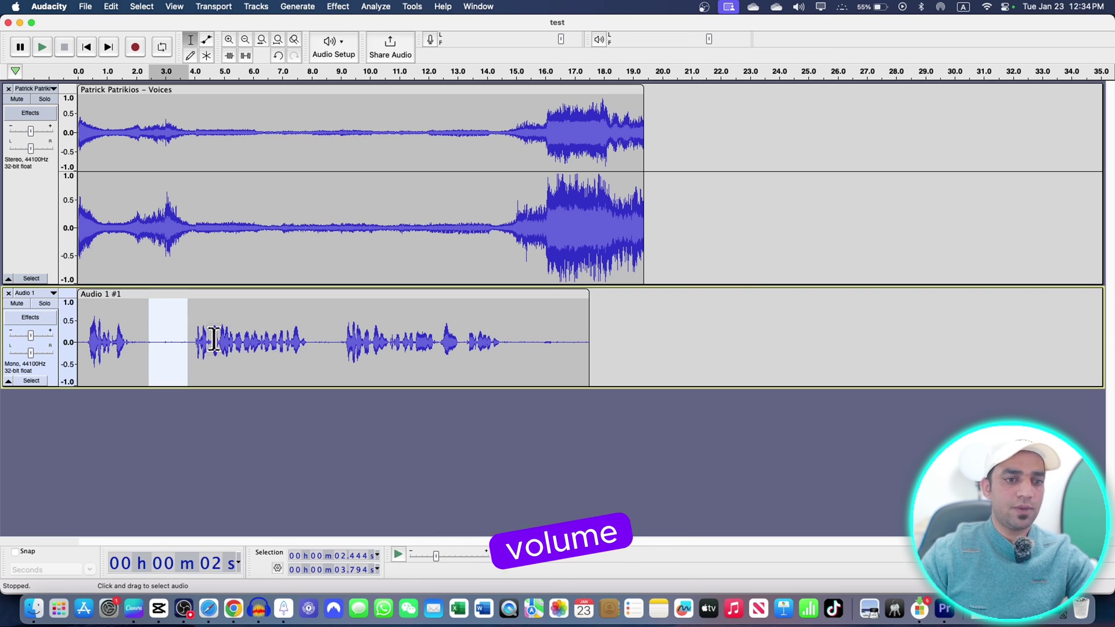
left_click(87, 322)
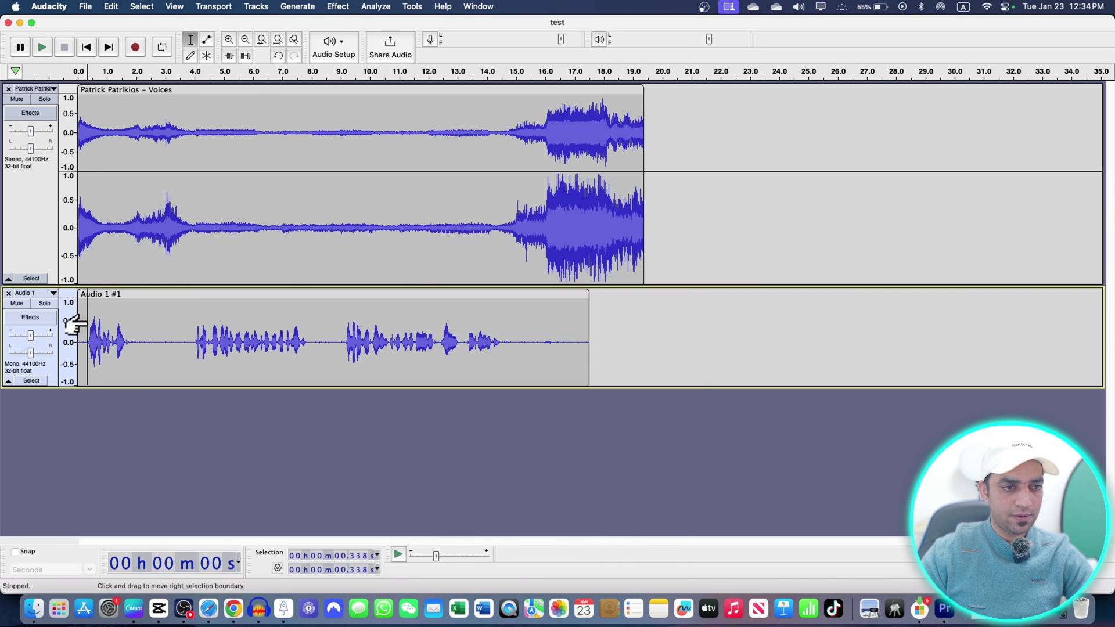
key("space")
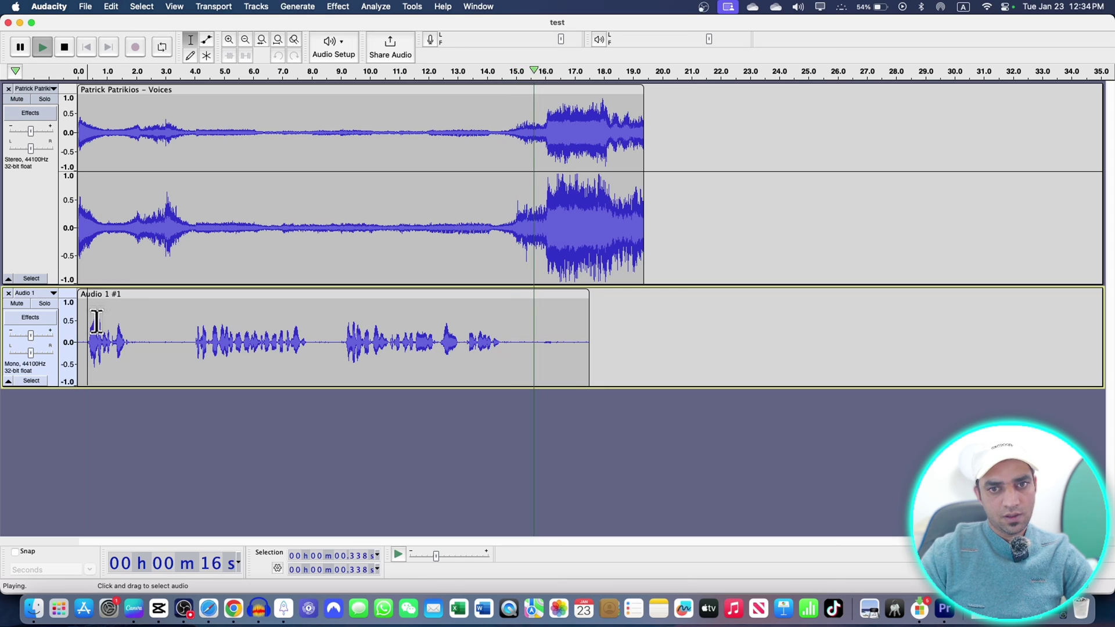
key("space")
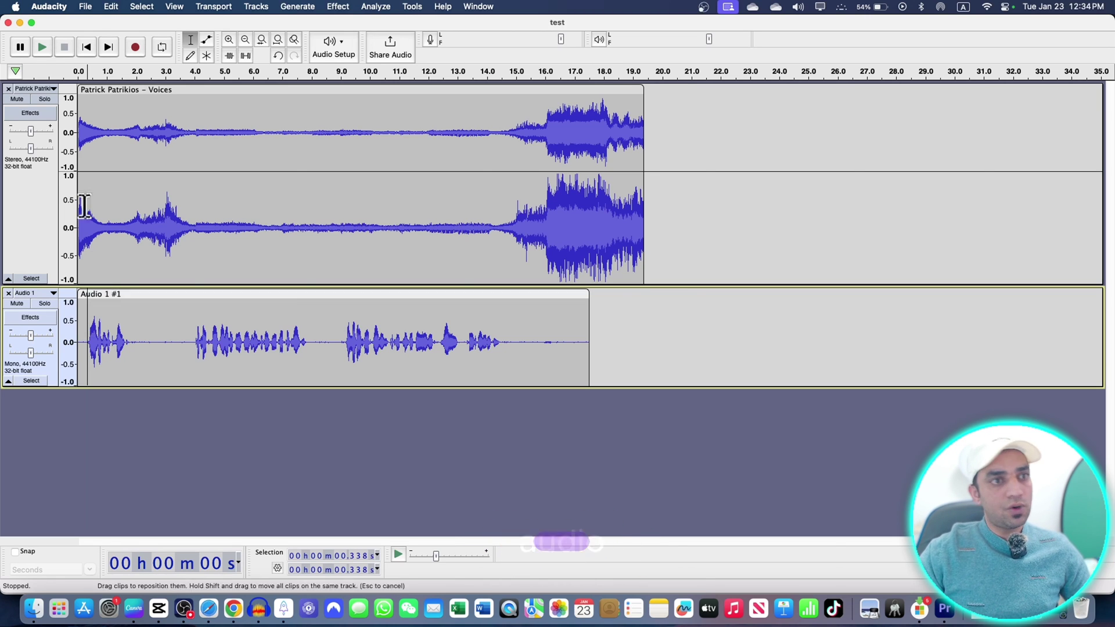
Show the File menu's Import submenu with its Audio, MIDI, Labels and Raw Data choices
left_click(86, 11)
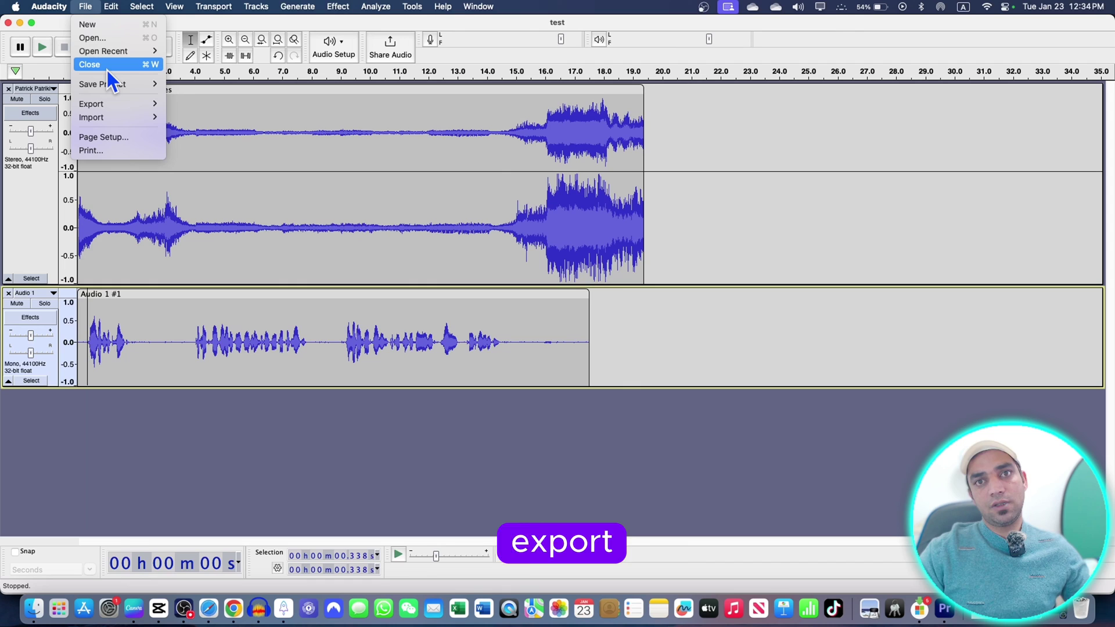
mouse_move(114, 116)
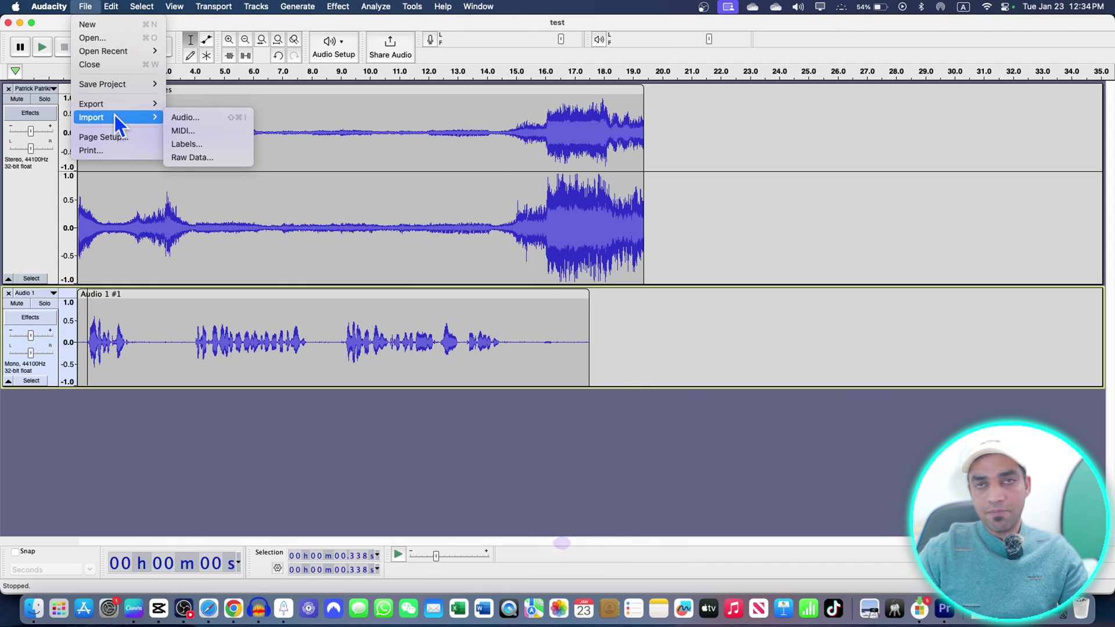